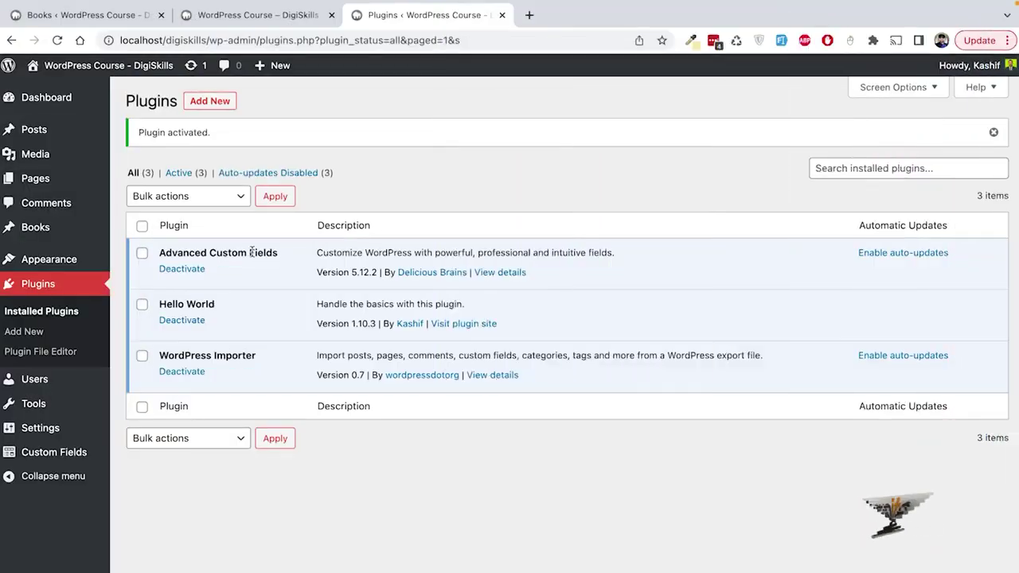
drag(162, 251, 271, 250)
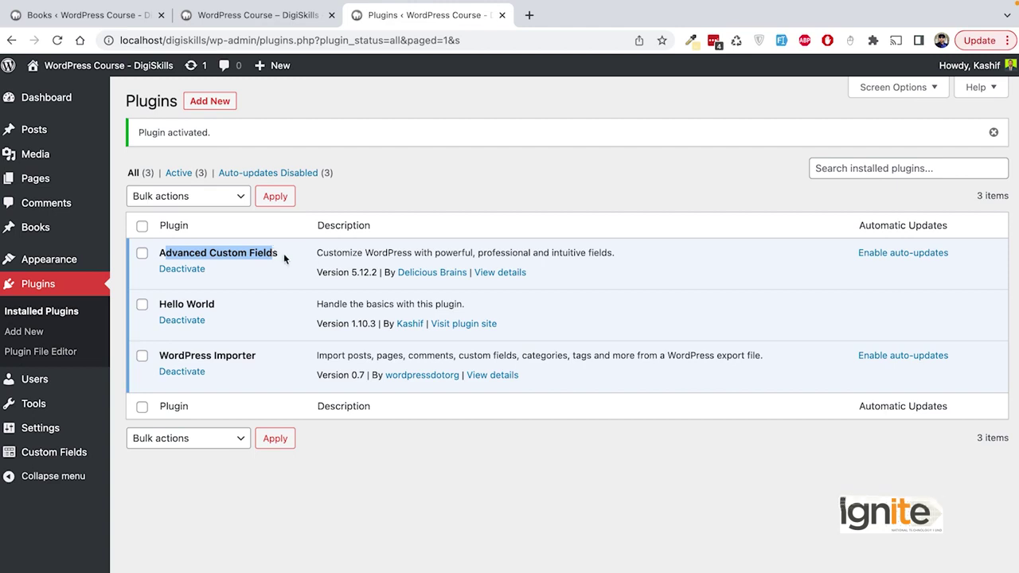
click(280, 250)
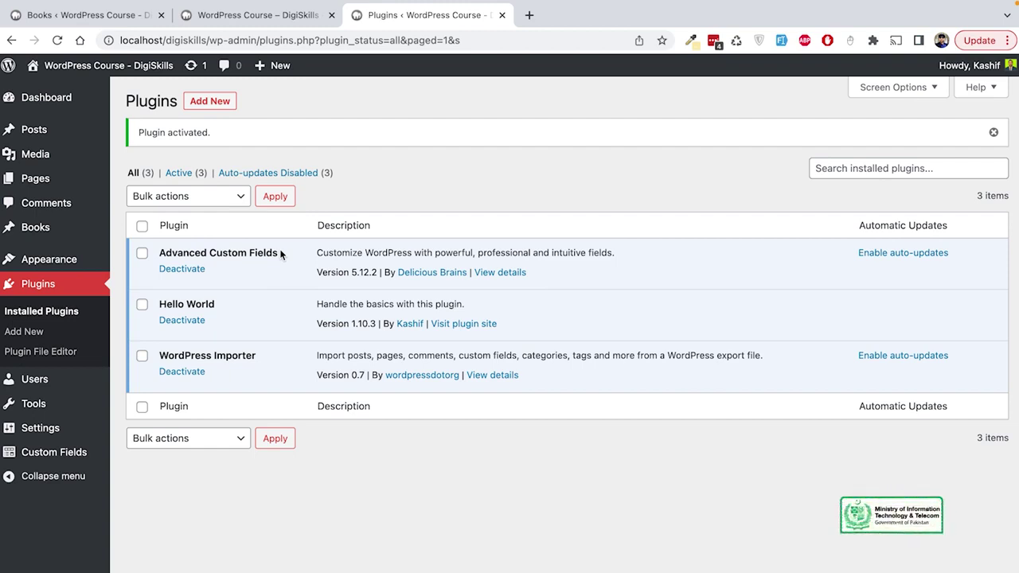
drag(279, 250, 161, 253)
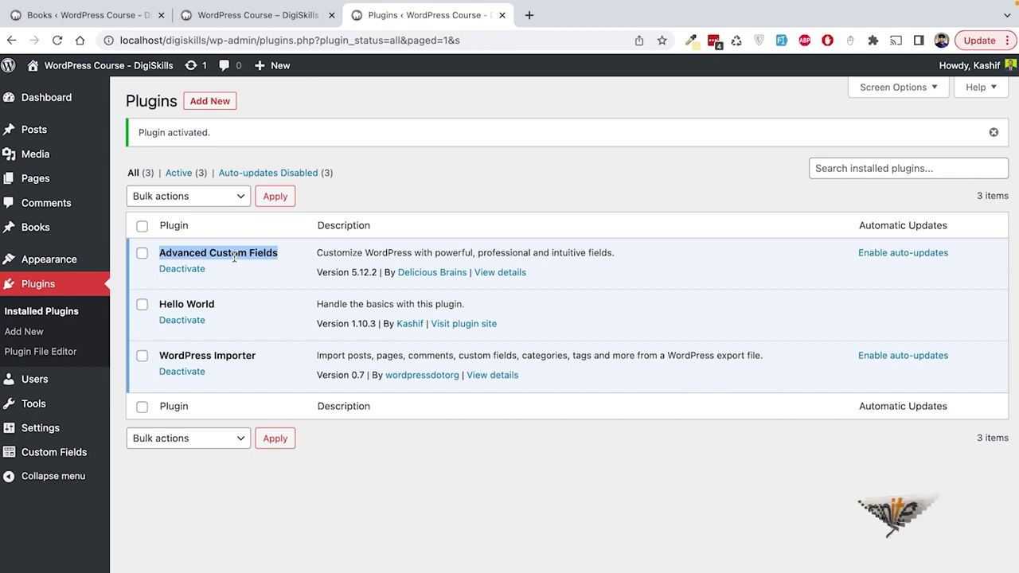
- Create a new Advanced Custom Fields field group titled "Book Data"
mouse_move(76, 454)
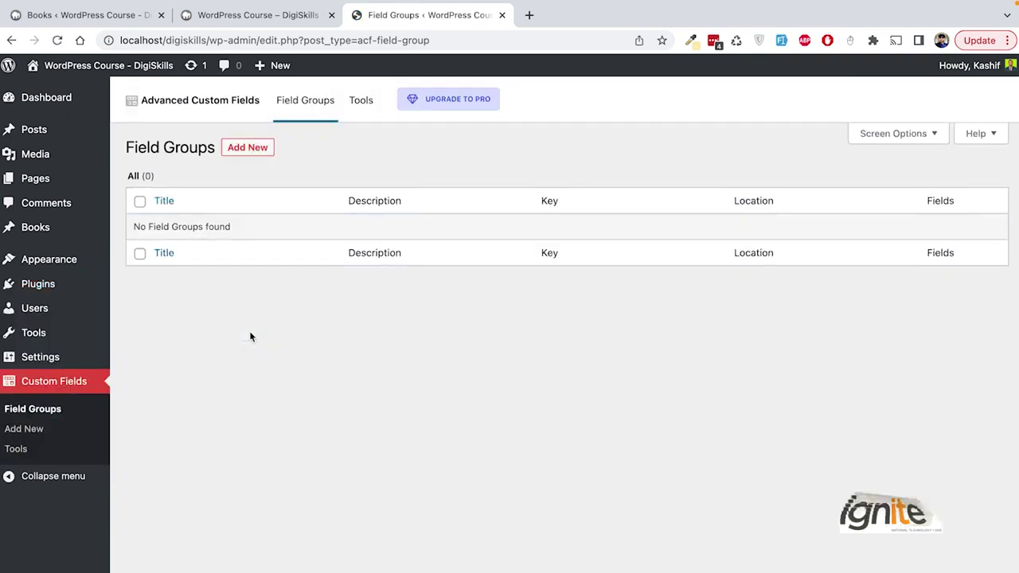
click(258, 149)
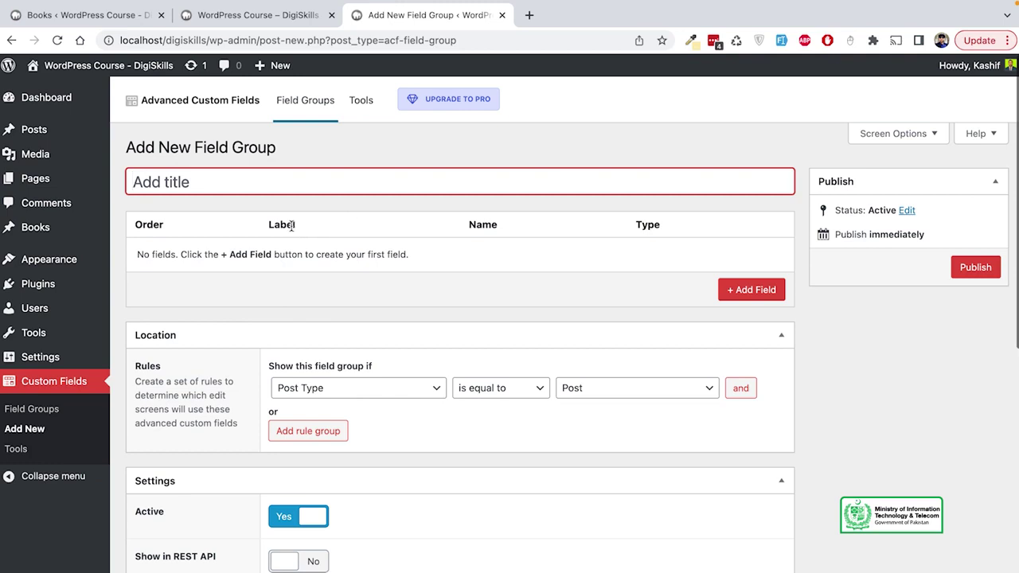
text(Book Data)
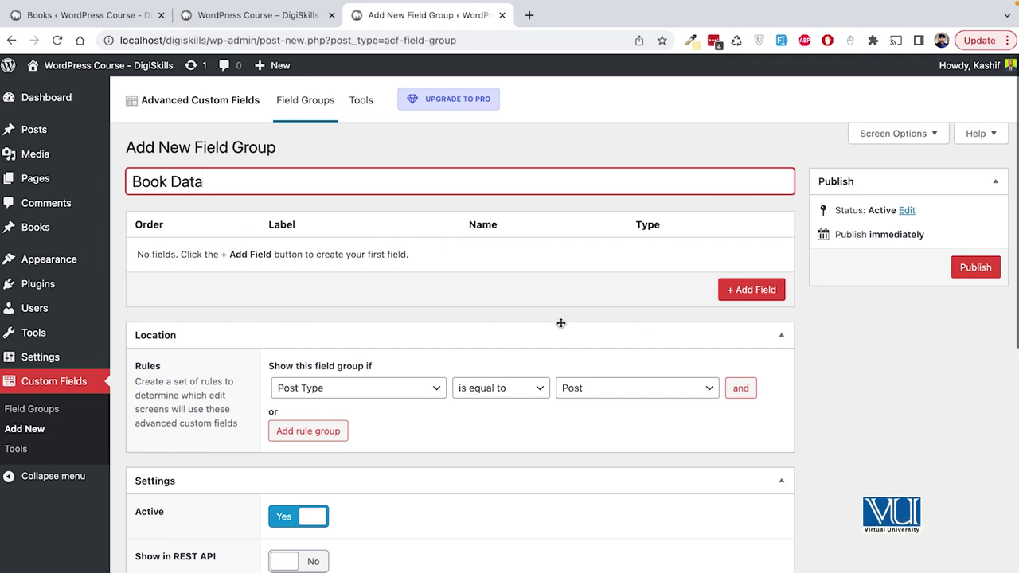
- Set the field group's location rule to Post Type is equal to Book and publish the group
scroll(557, 323, down, 2)
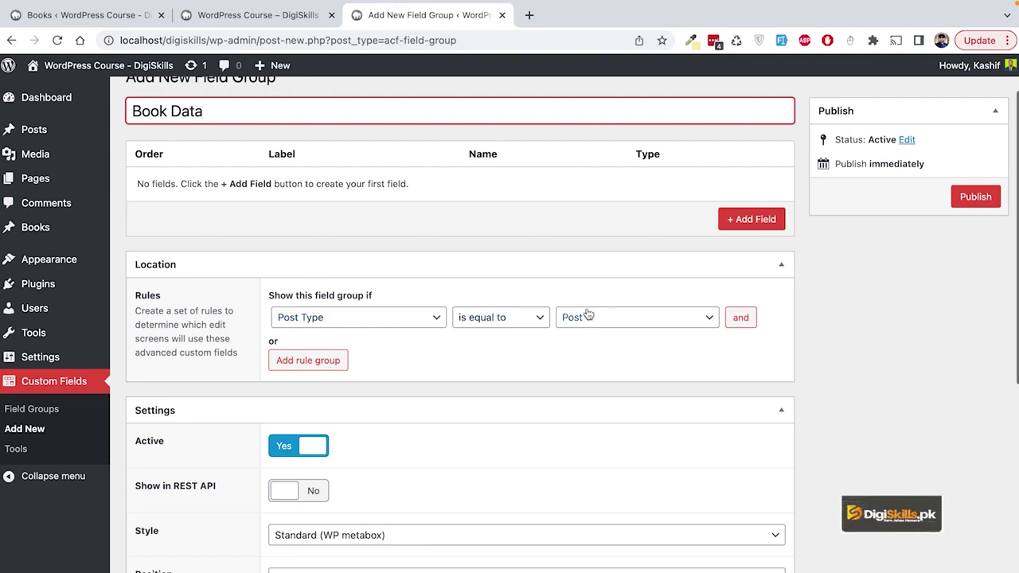
click(349, 316)
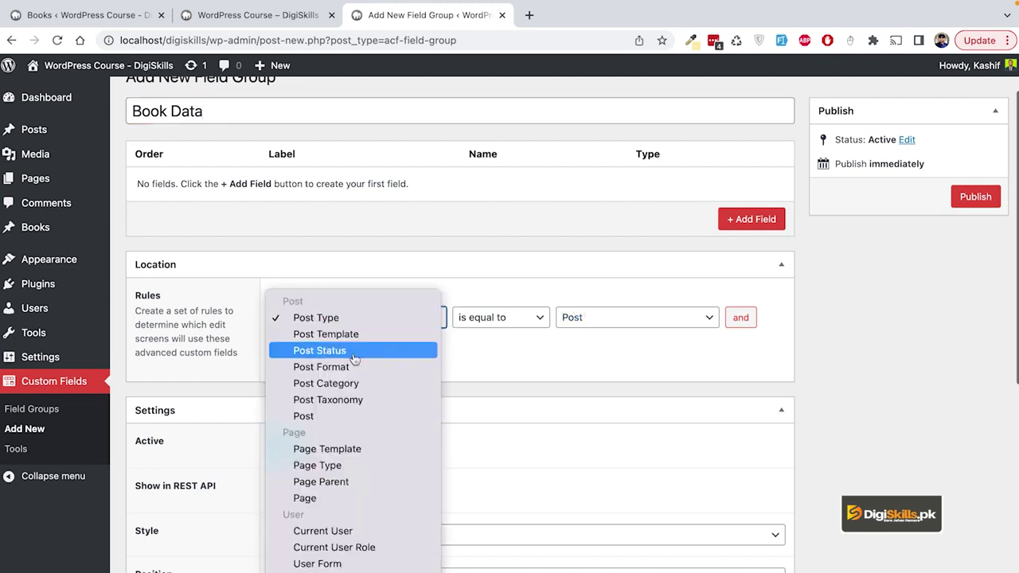
scroll(351, 456, down, 3)
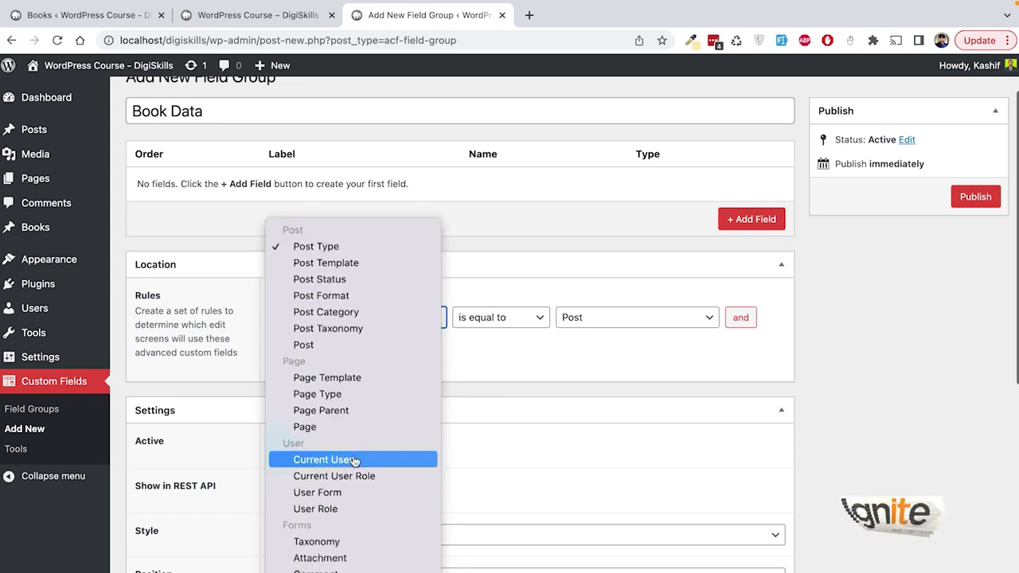
click(332, 248)
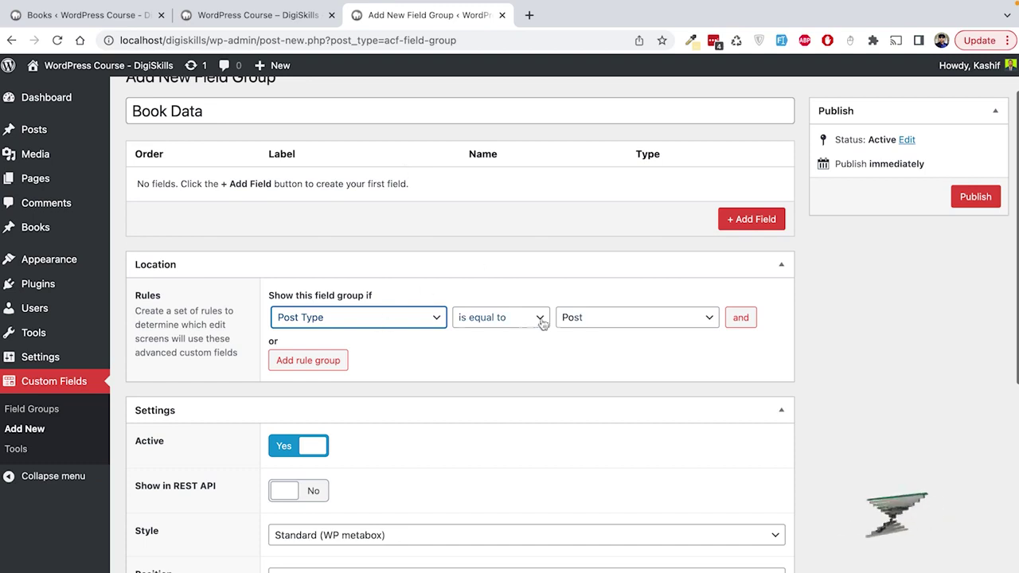
click(616, 315)
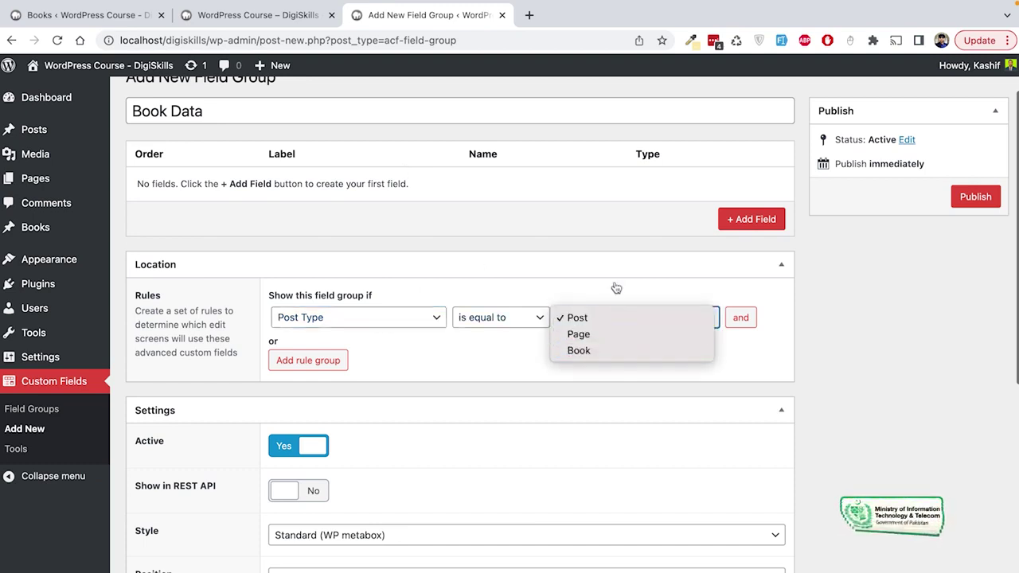
click(619, 352)
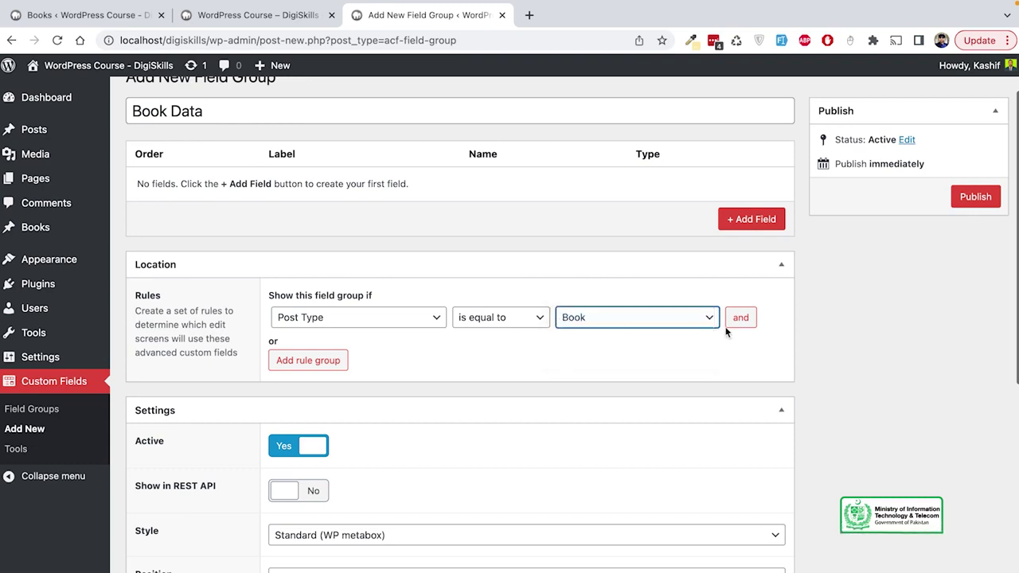
click(976, 198)
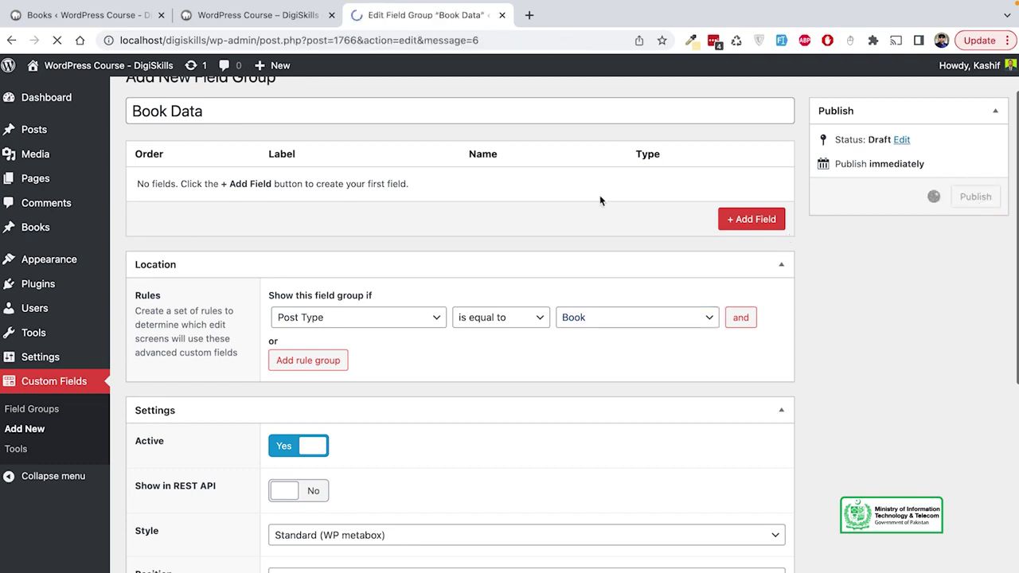
scroll(533, 273, down, 1)
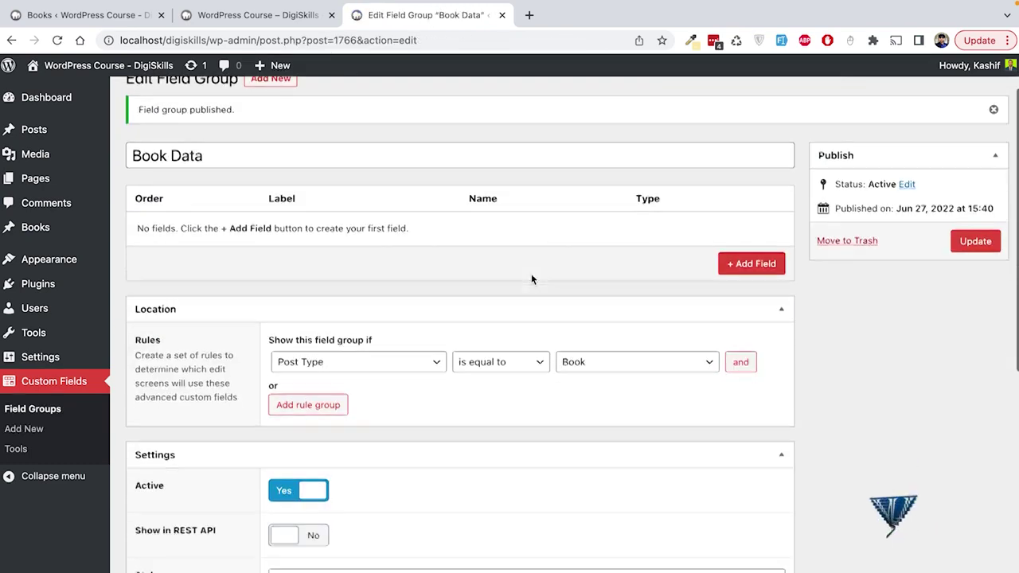
click(317, 401)
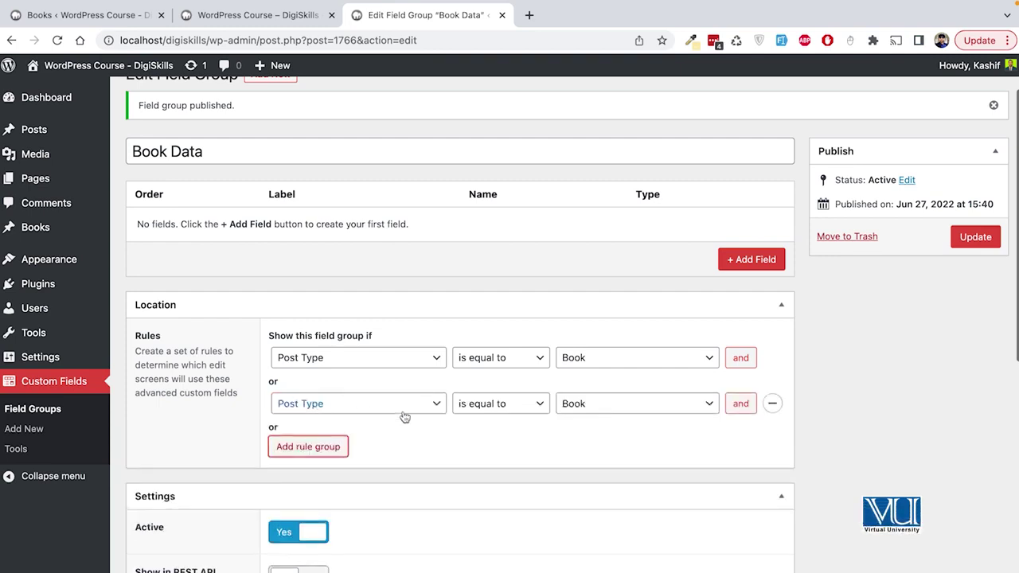
scroll(405, 417, down, 1)
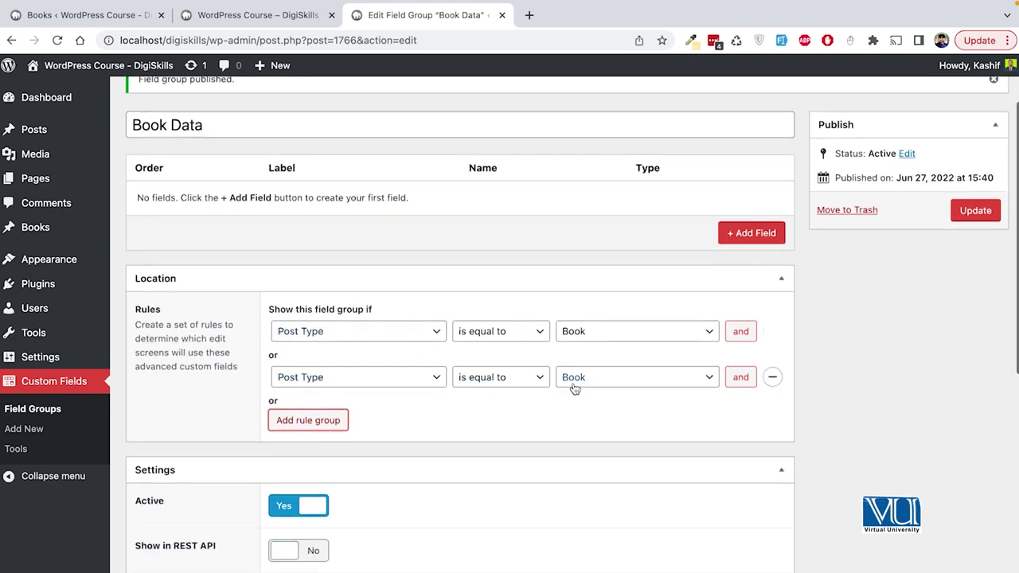
click(772, 377)
- Review the field group's settings, including the available Style options
scroll(979, 310, down, 3)
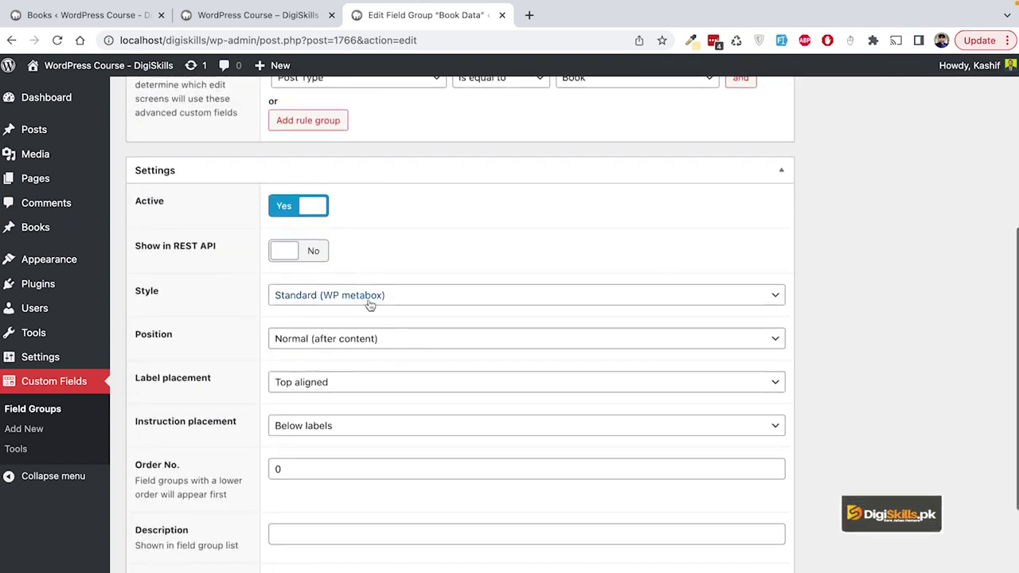
scroll(366, 299, down, 1)
click(381, 257)
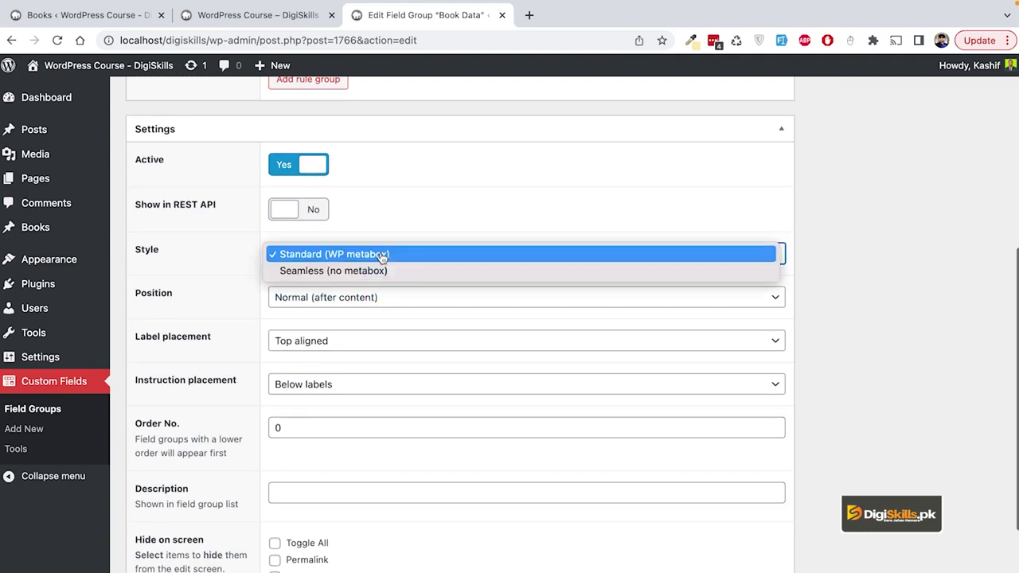
click(764, 391)
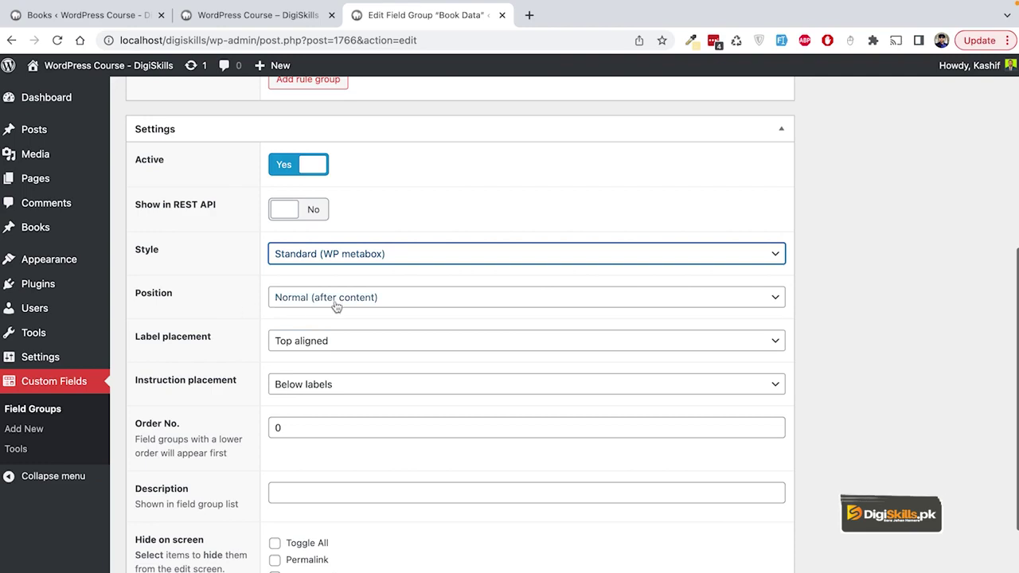
scroll(357, 345, down, 3)
scroll(357, 349, up, 6)
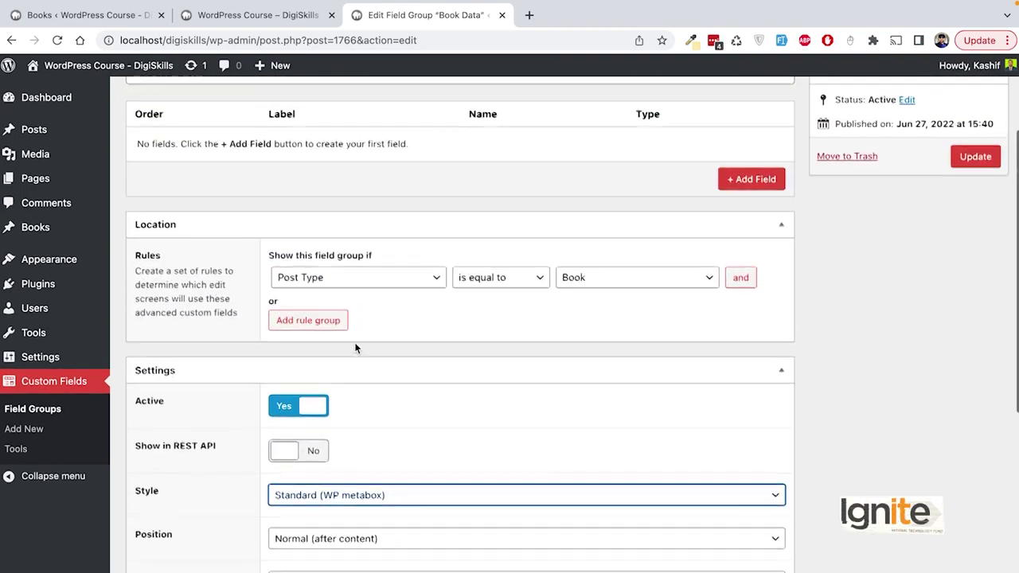
scroll(356, 348, up, 2)
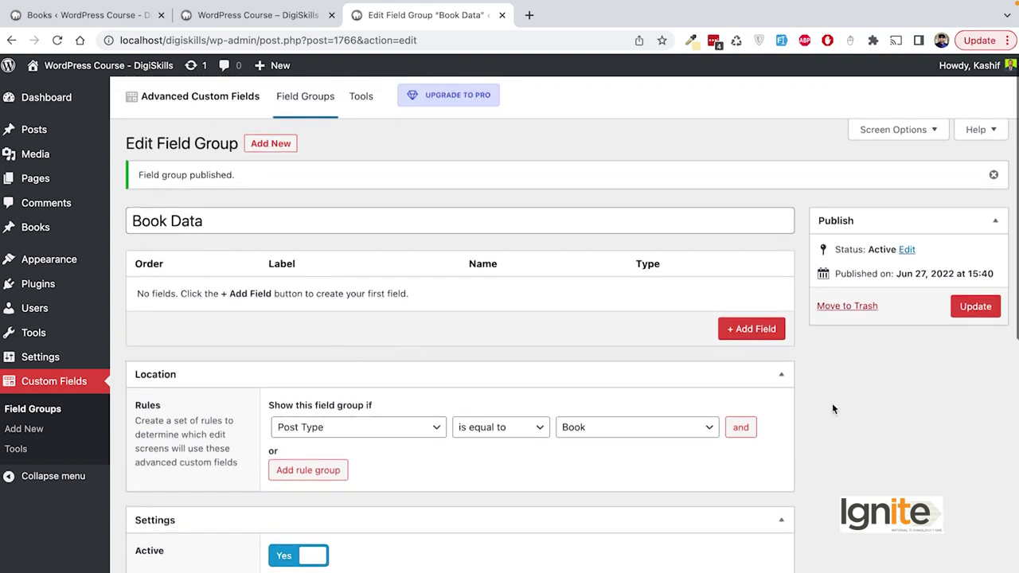
- Add a text field labelled "ISBN" to the group with the instructions "ISBN of the book"
click(757, 329)
scroll(573, 318, down, 1)
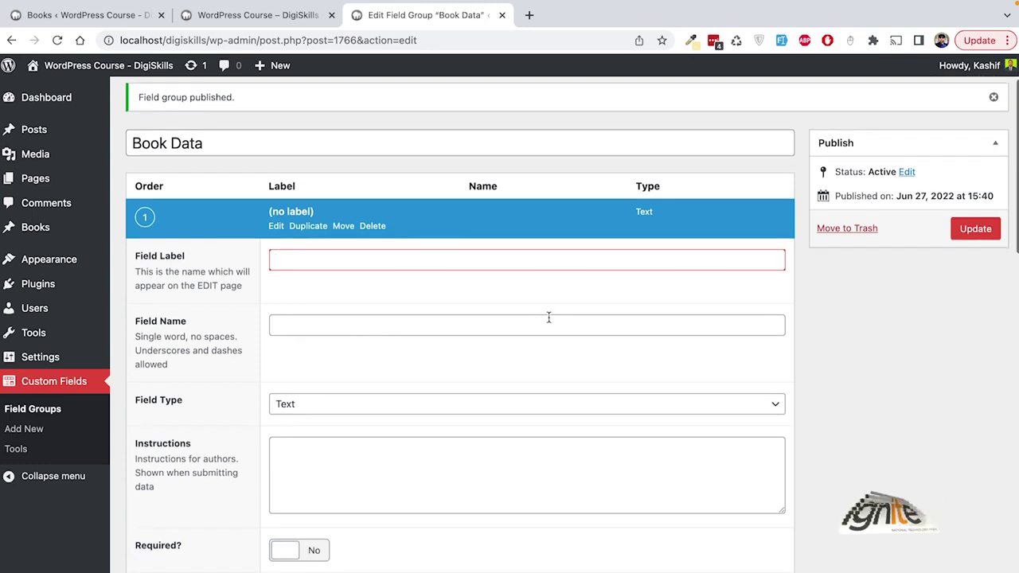
text(ISBN)
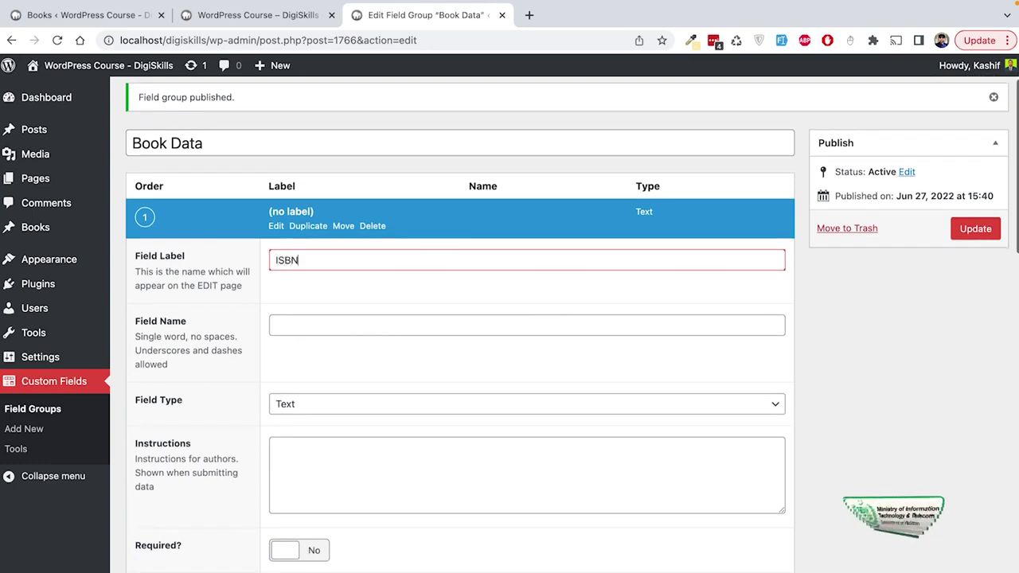
click(540, 355)
scroll(539, 356, down, 1)
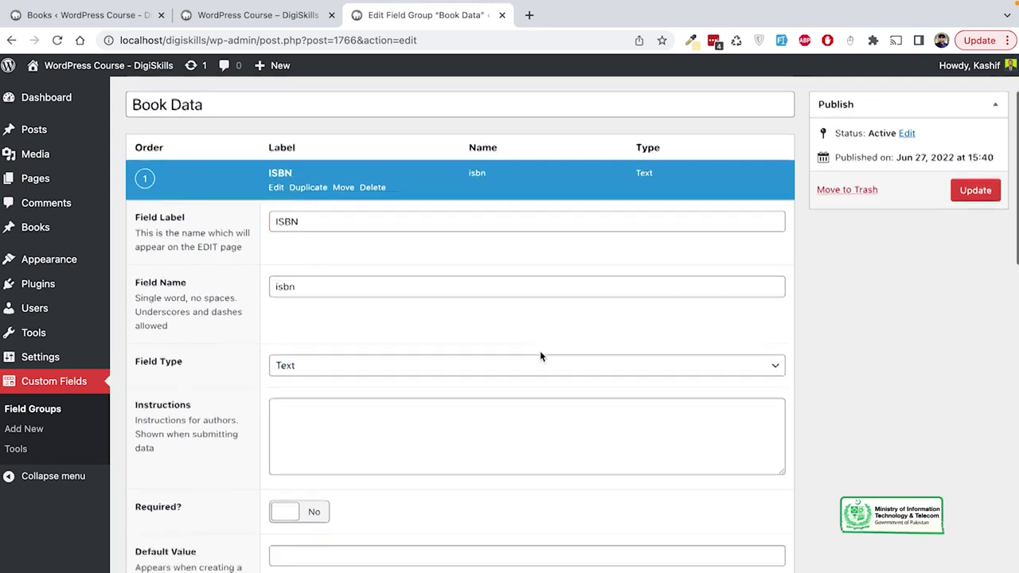
scroll(348, 330, down, 2)
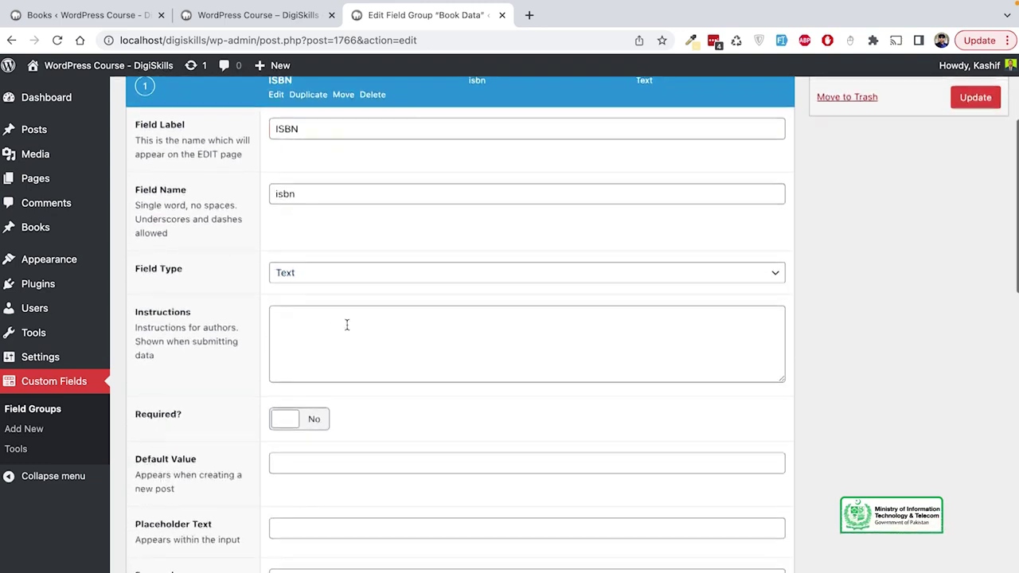
click(347, 325)
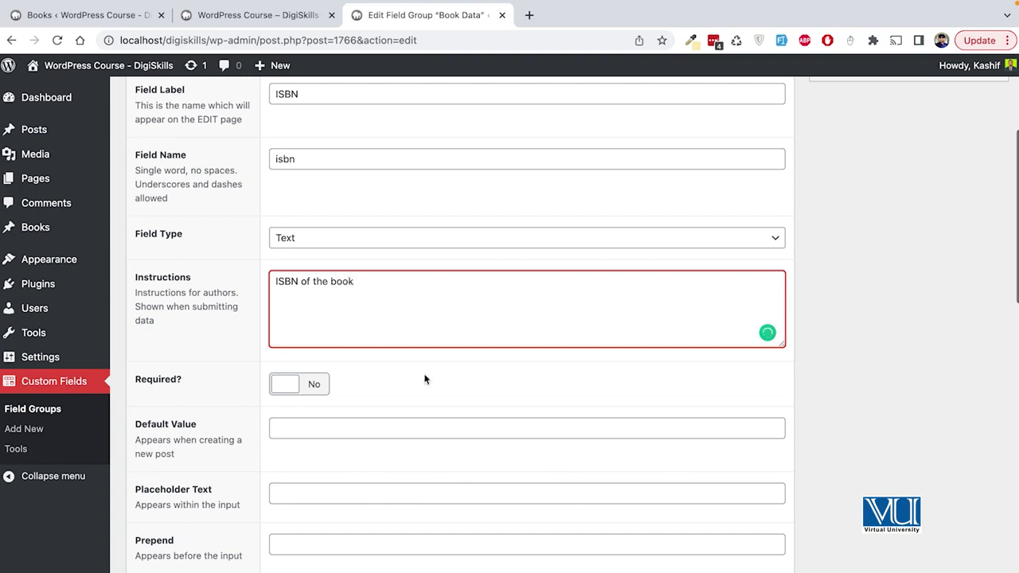
- Make the ISBN field required and set its placeholder text to "ISBN"
scroll(430, 316, down, 3)
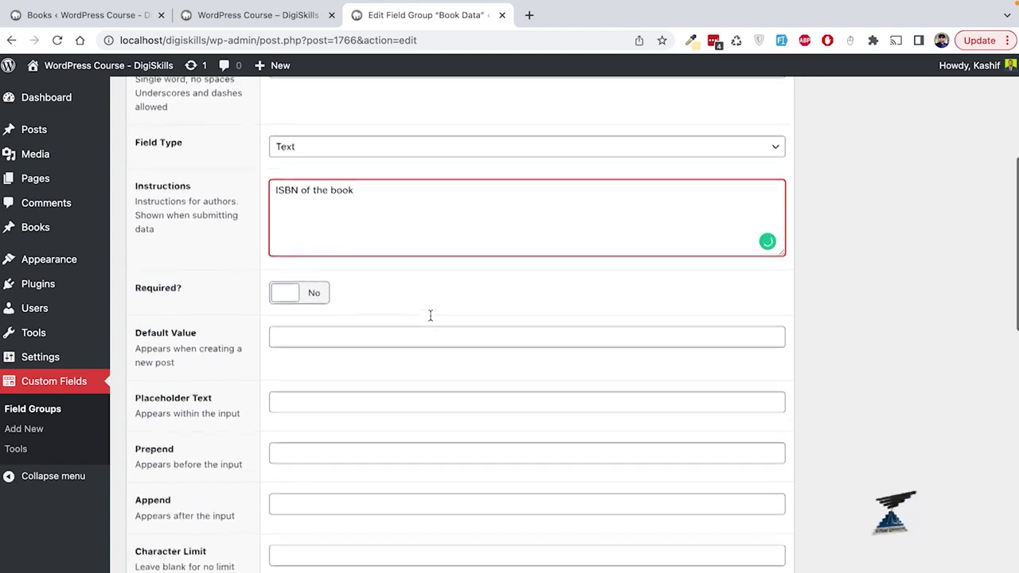
click(299, 292)
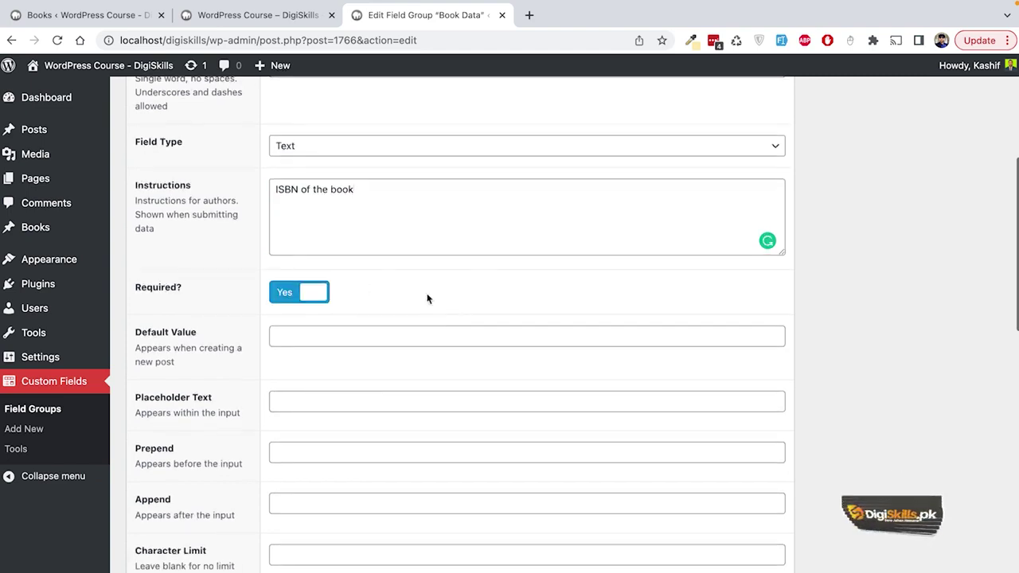
scroll(422, 293, down, 3)
click(324, 225)
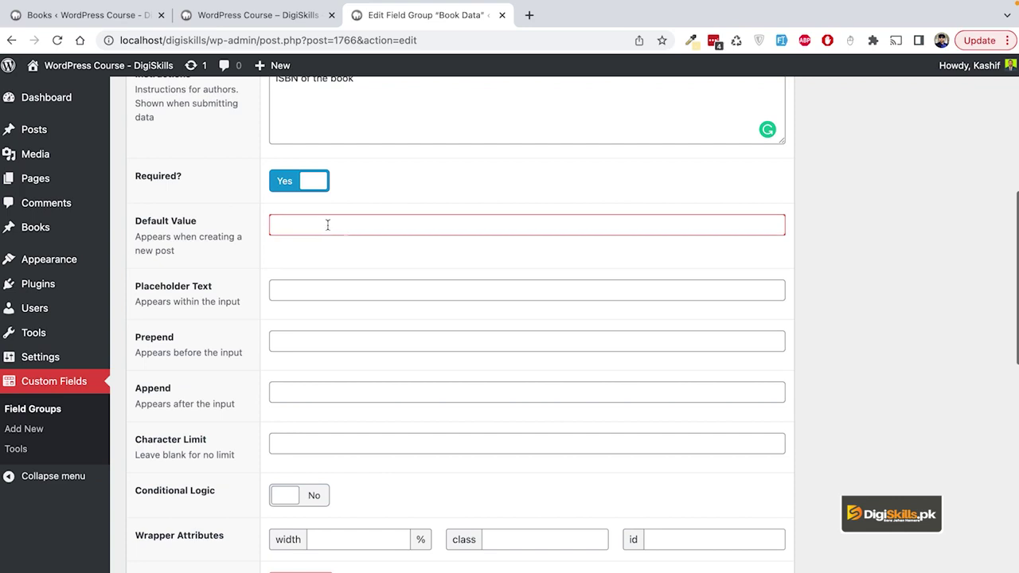
scroll(369, 278, down, 1)
click(346, 271)
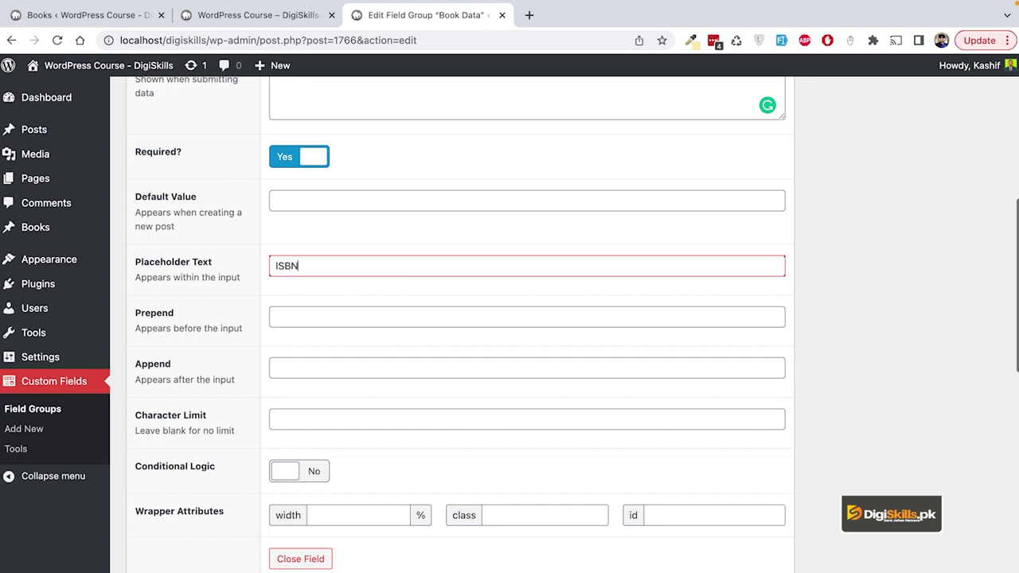
click(374, 325)
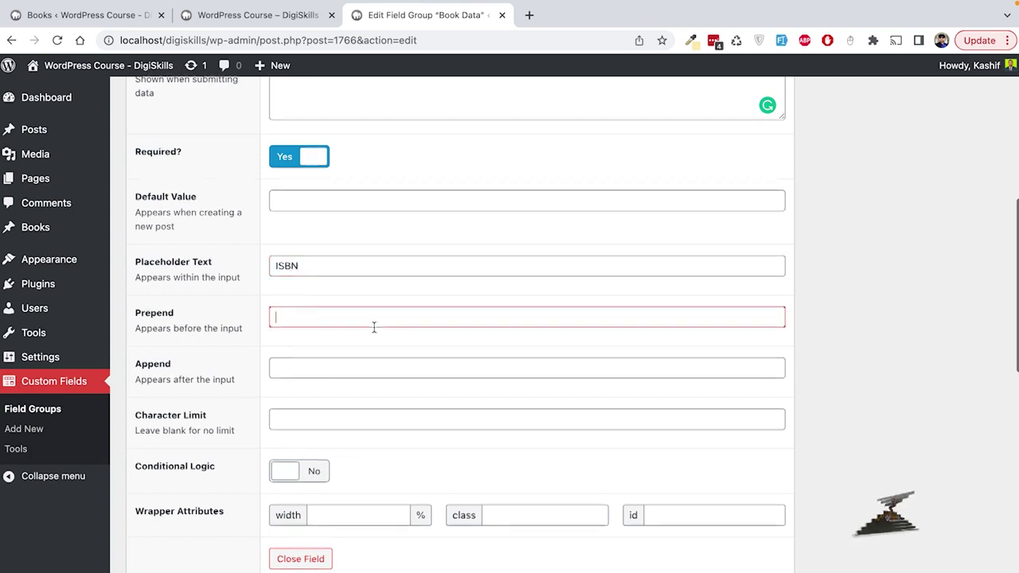
scroll(374, 327, down, 1)
scroll(373, 326, down, 3)
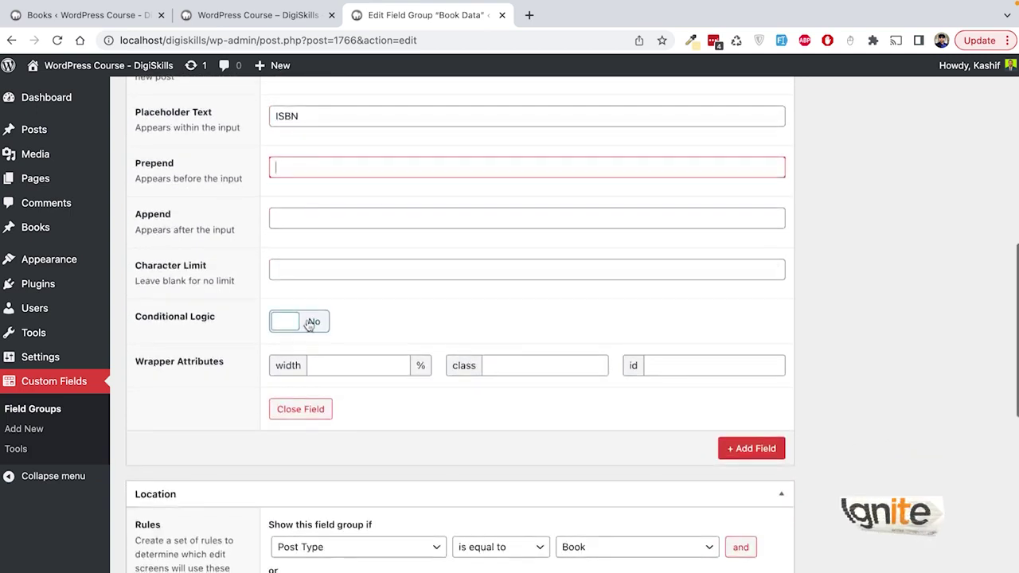
click(374, 364)
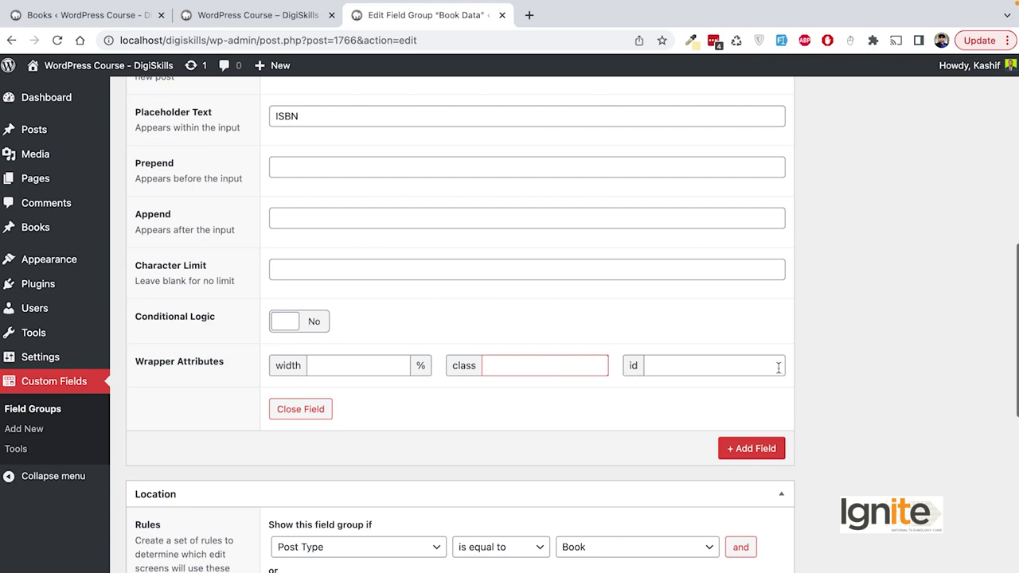
- Enable conditional logic for the ISBN field and open the field choices of its first condition
click(301, 321)
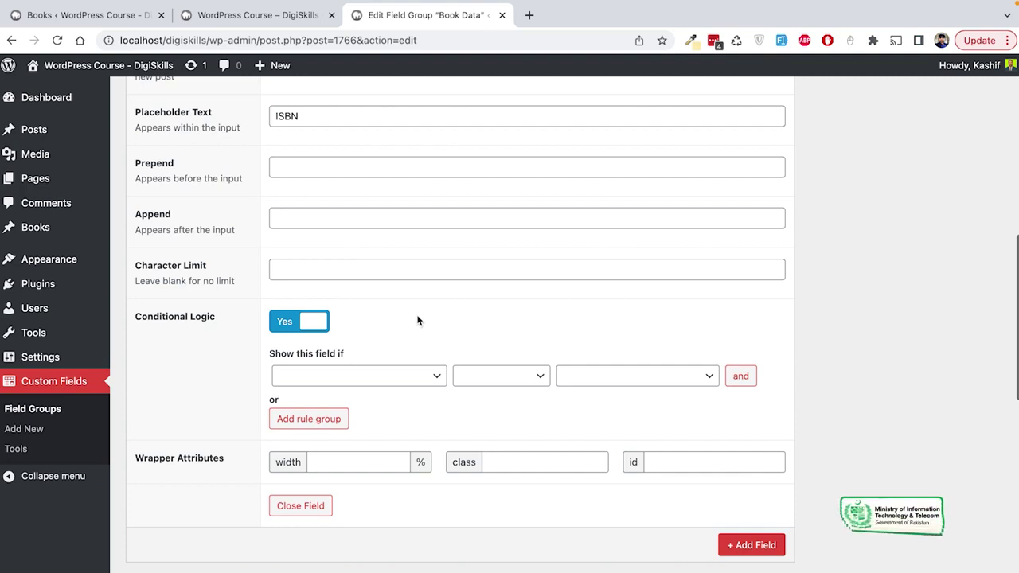
scroll(418, 320, down, 1)
click(437, 322)
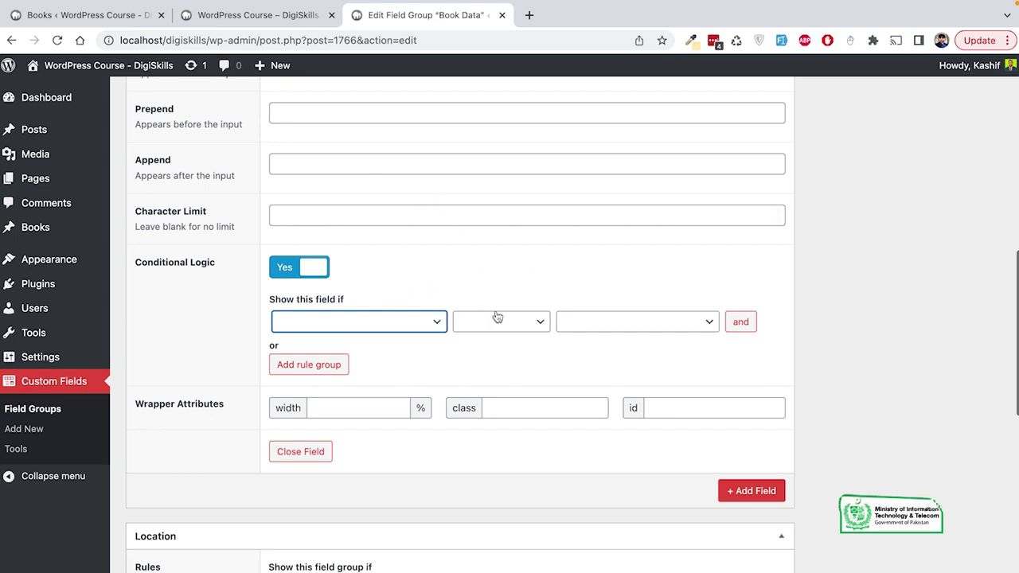
- Turn off conditional logic for the ISBN field and update the Book Data field group
click(311, 269)
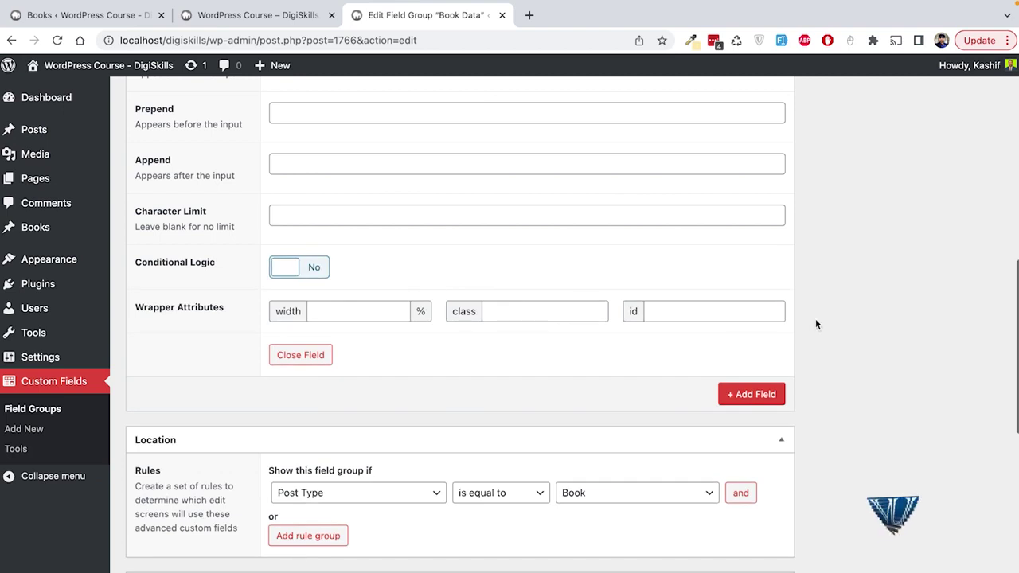
scroll(816, 319, up, 10)
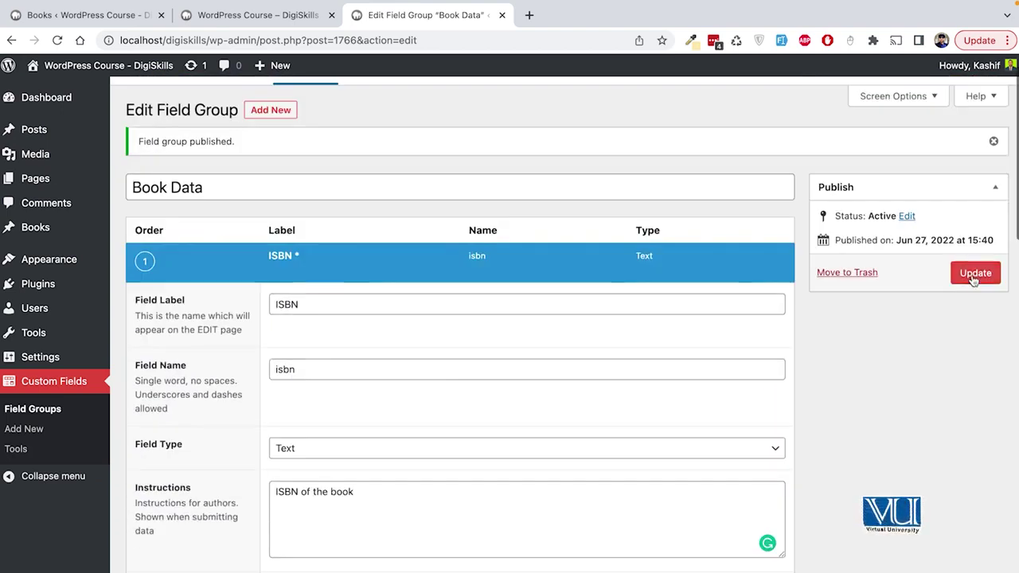
click(965, 276)
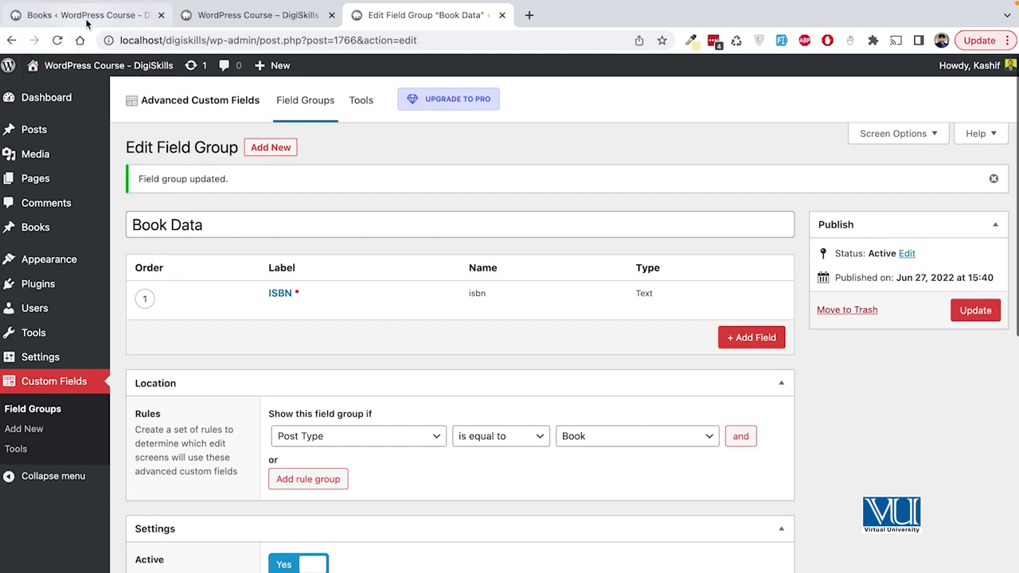
- Open the form for adding a new book and examine the ISBN field in its Book Data box
click(88, 16)
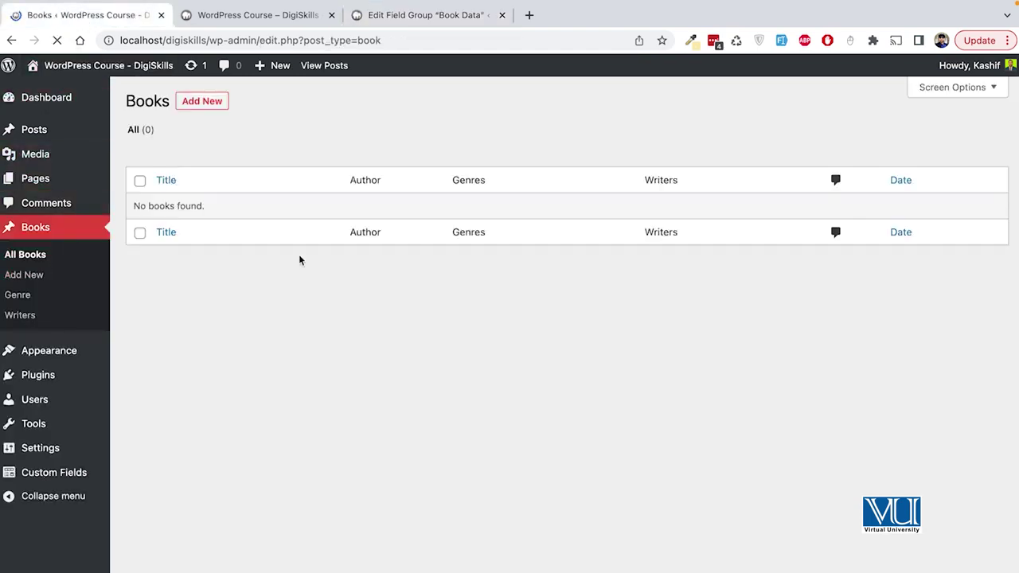
click(199, 103)
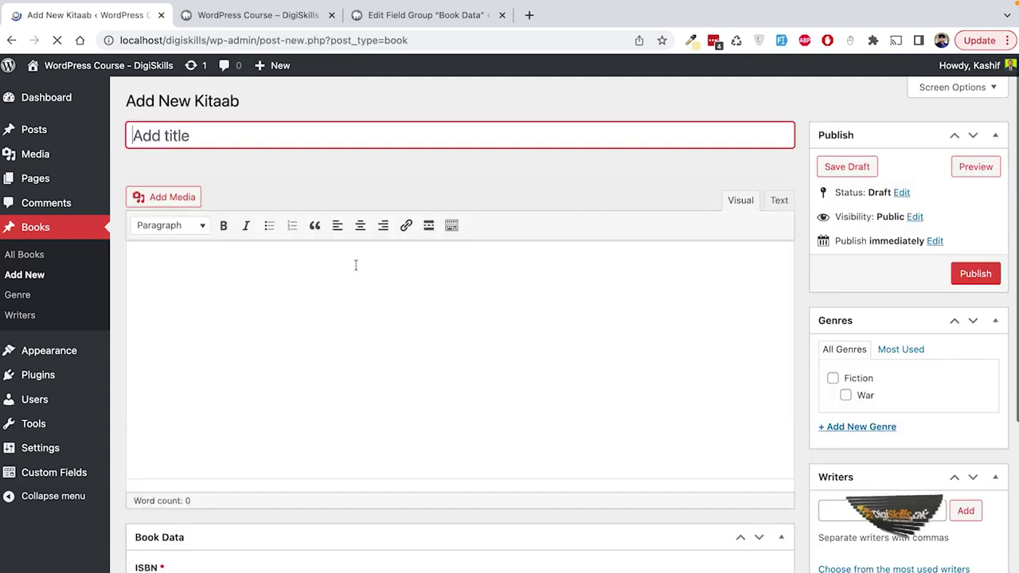
scroll(407, 326, down, 5)
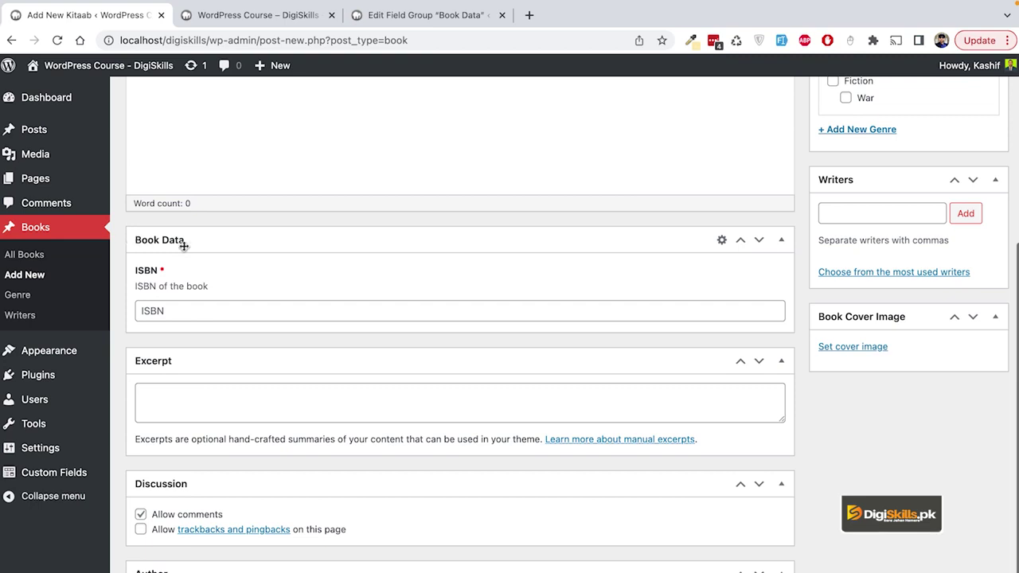
click(202, 309)
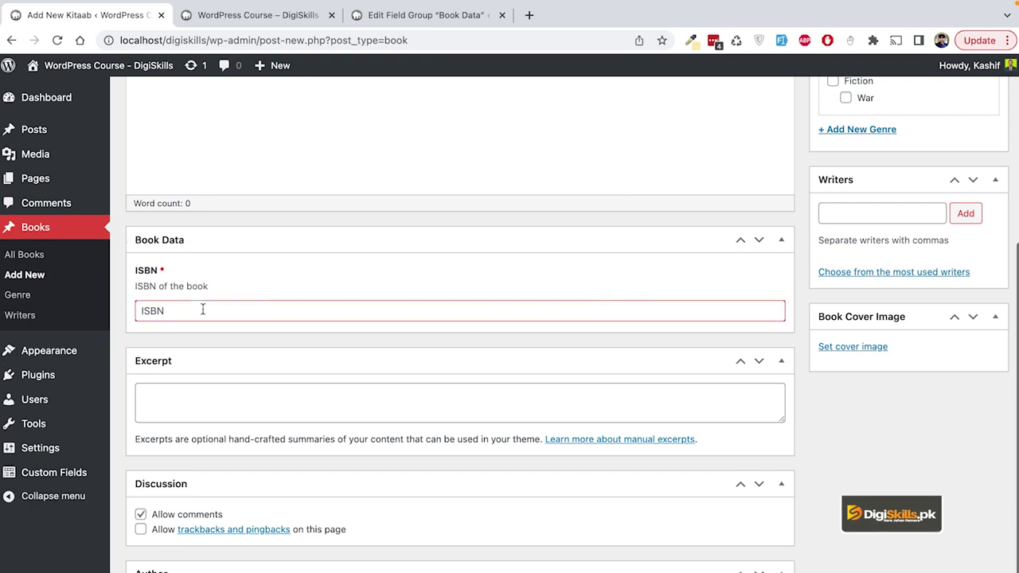
scroll(241, 347, down, 1)
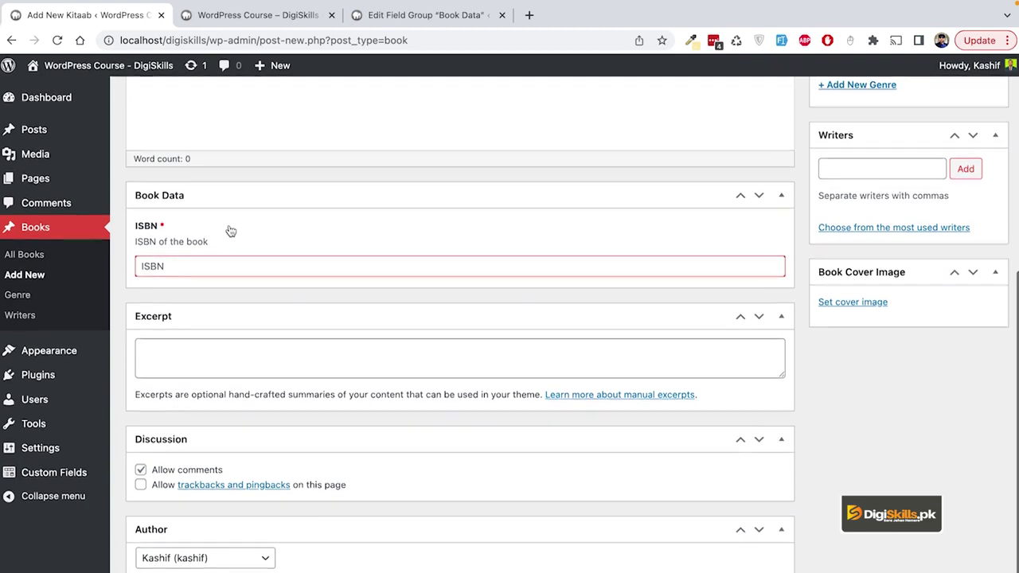
- Return to the Book Data field group and add a second field labelled "Book URL"
click(422, 14)
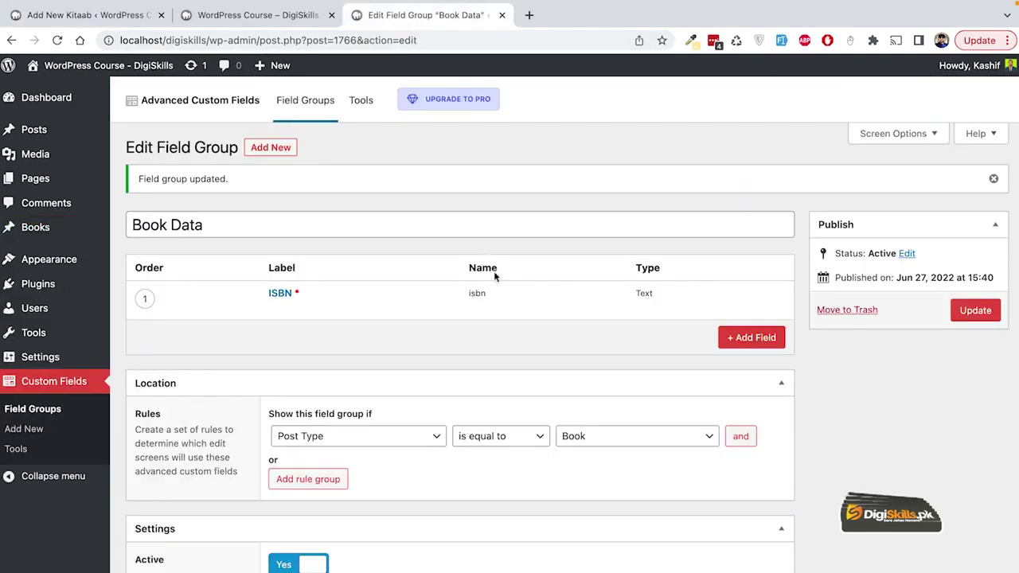
click(750, 338)
scroll(366, 329, down, 1)
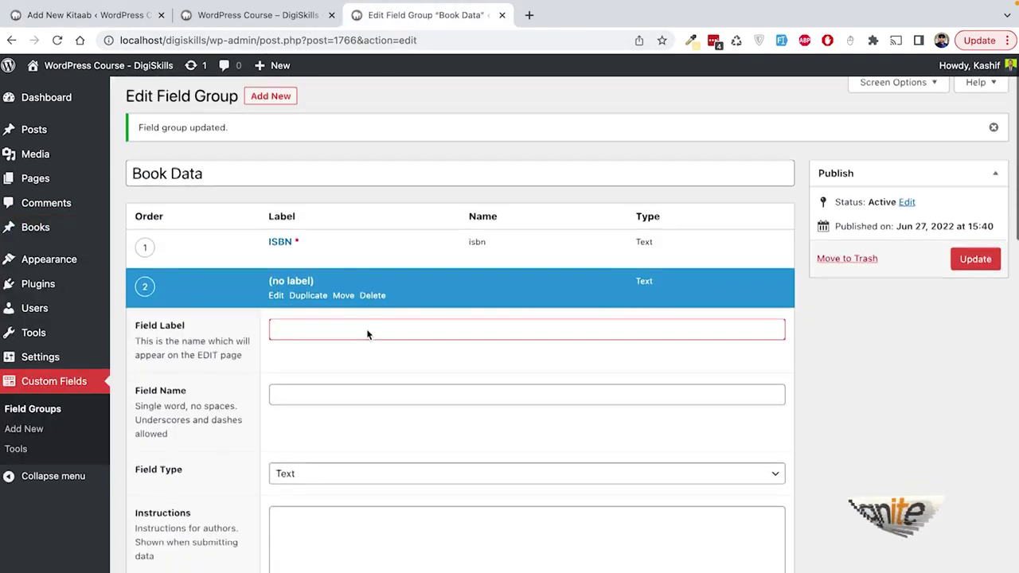
text(Book URL)
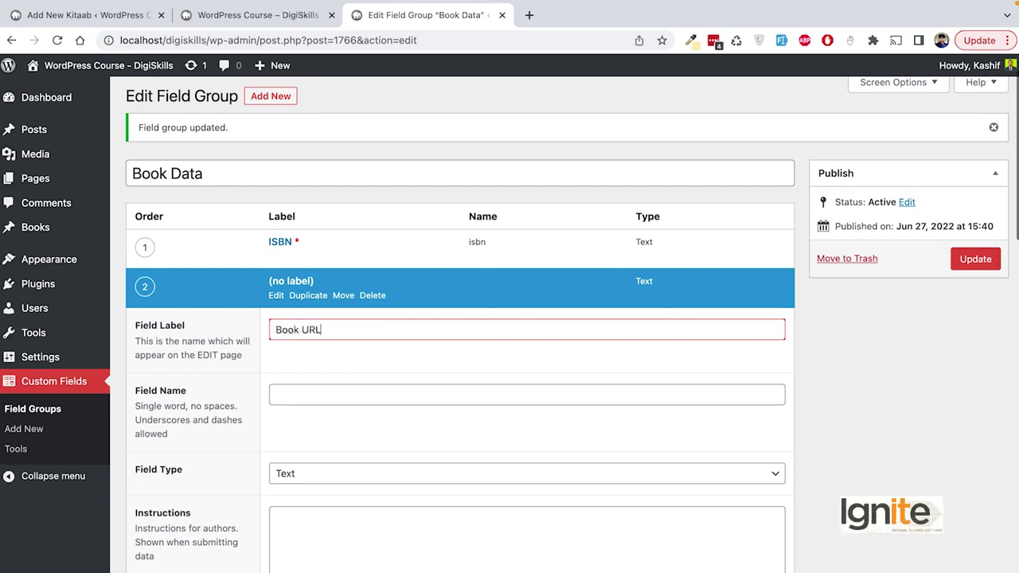
click(421, 366)
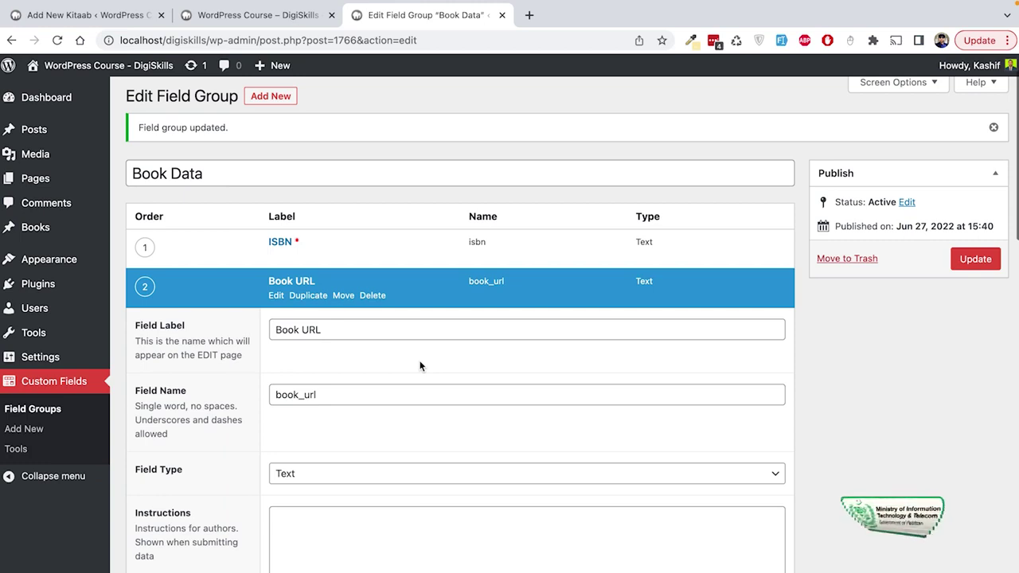
- Set the Book URL field's type to Url, make it required and update the field group
scroll(420, 366, down, 1)
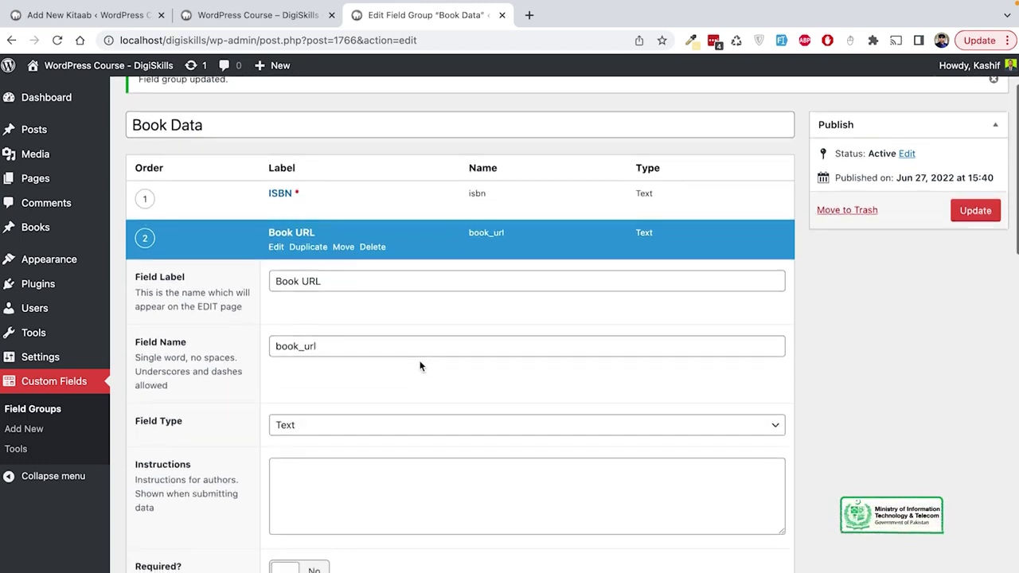
scroll(420, 367, down, 2)
scroll(420, 366, down, 2)
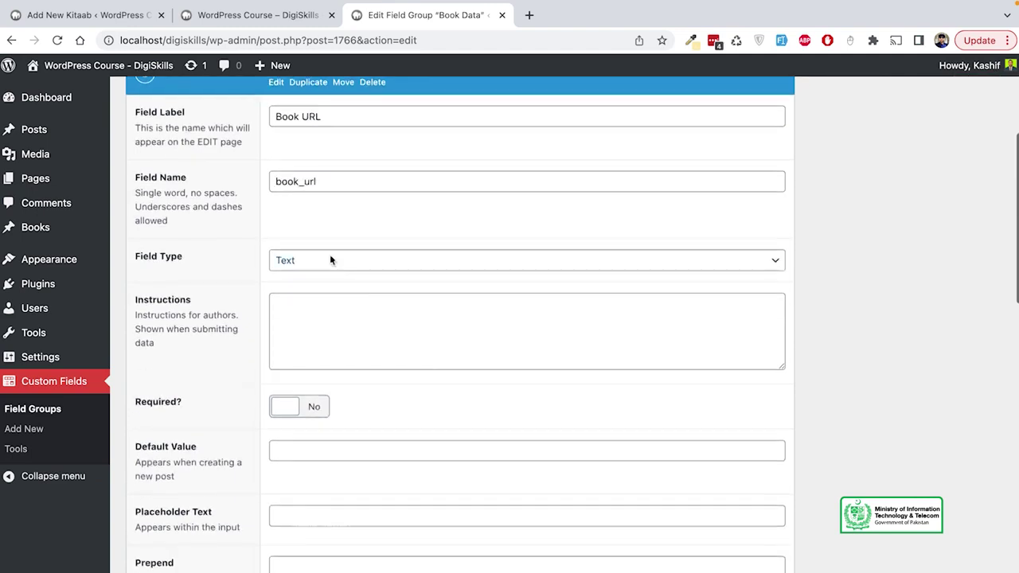
click(330, 259)
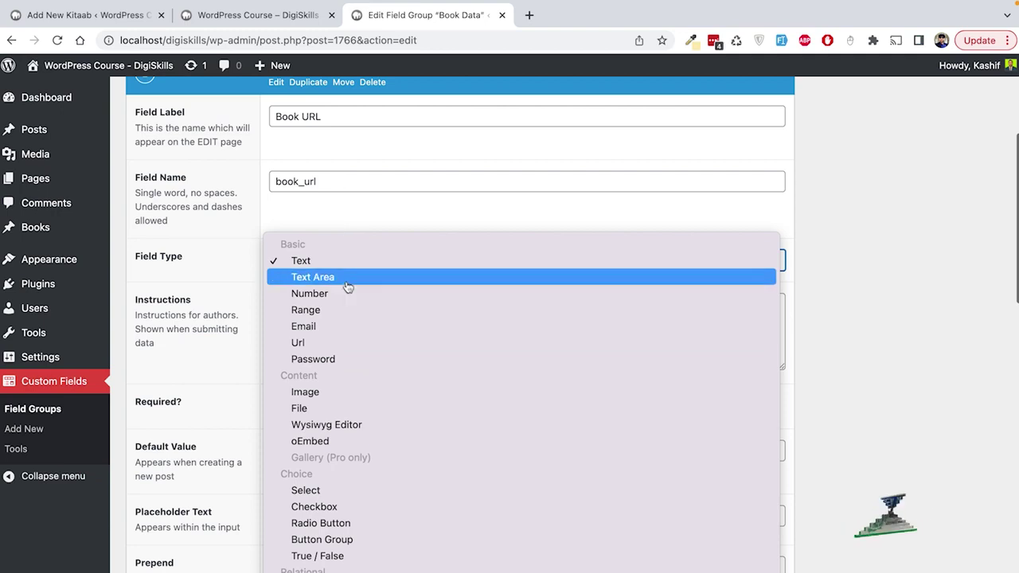
click(376, 343)
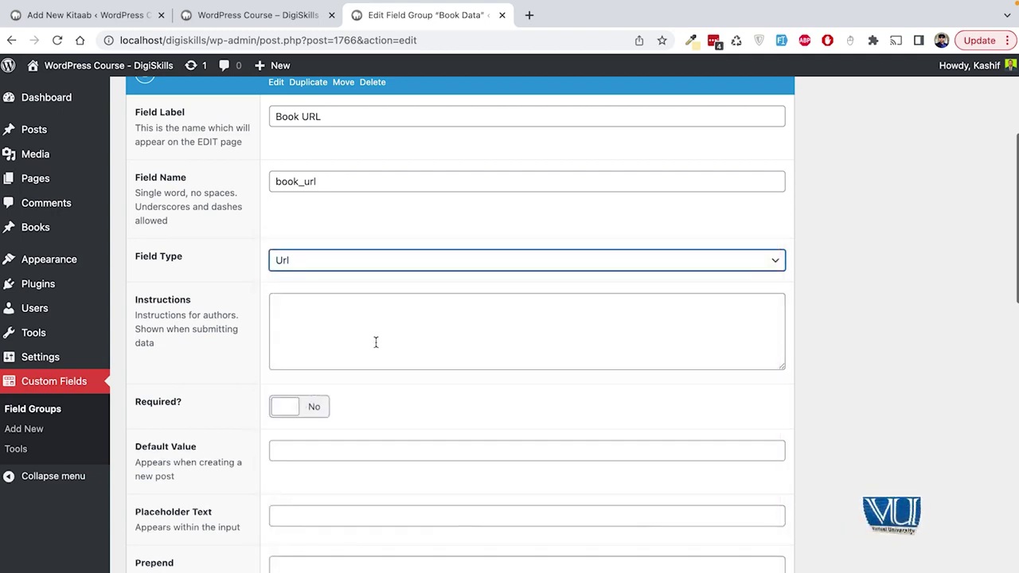
scroll(376, 342, down, 1)
click(298, 369)
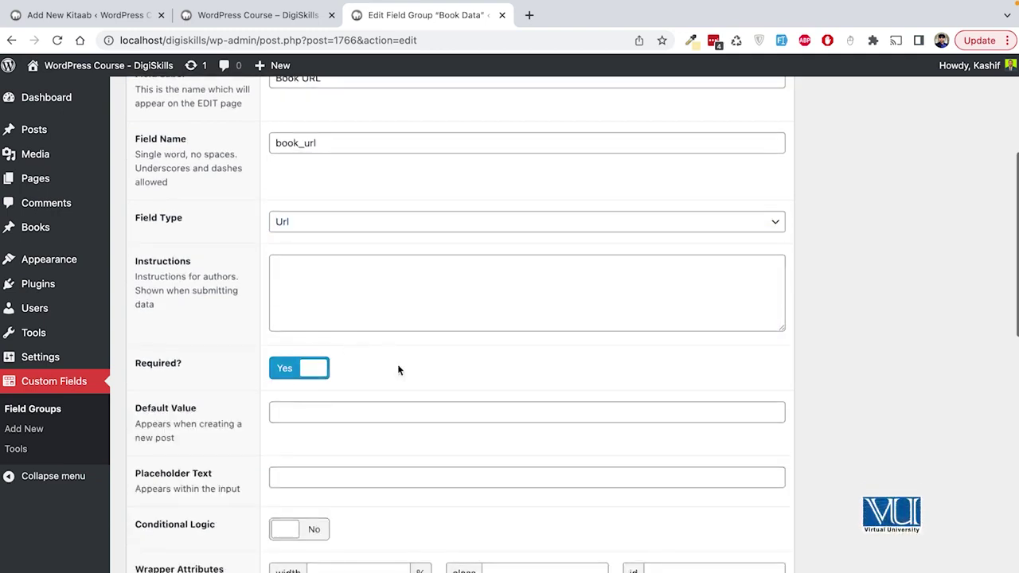
scroll(398, 367, down, 5)
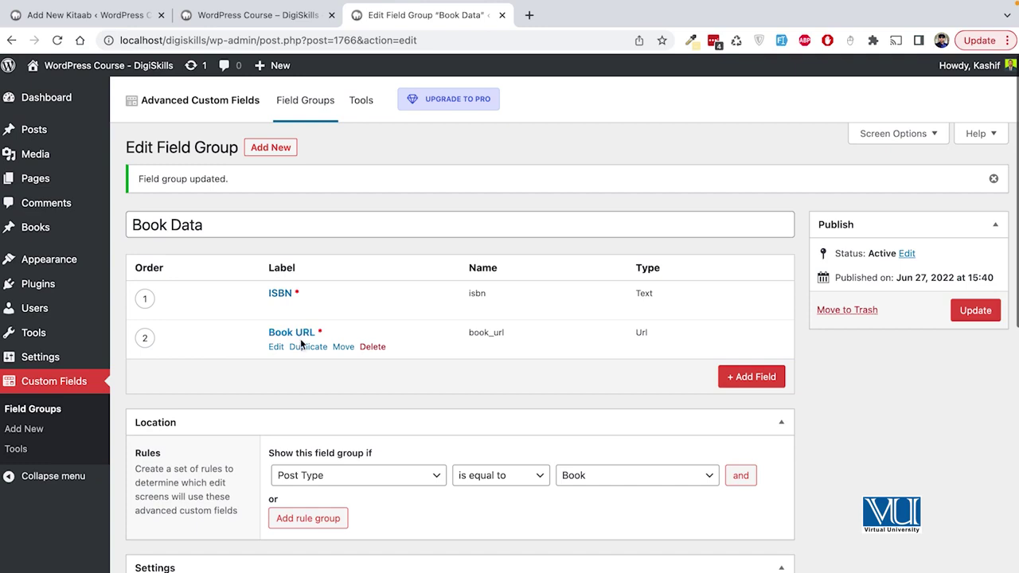
- Reload the new book form and check the Book URL field in the Book Data box
click(80, 14)
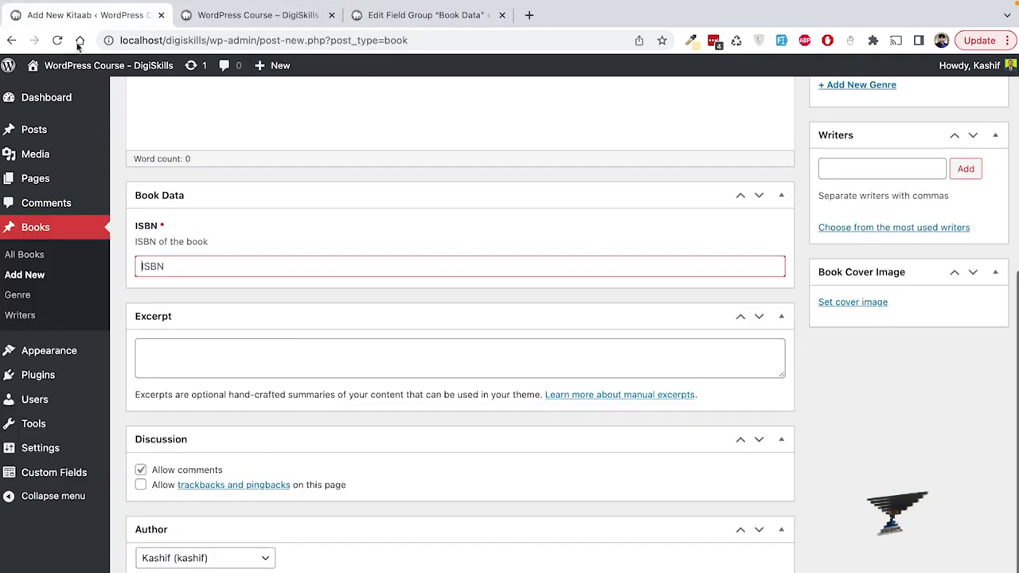
click(57, 40)
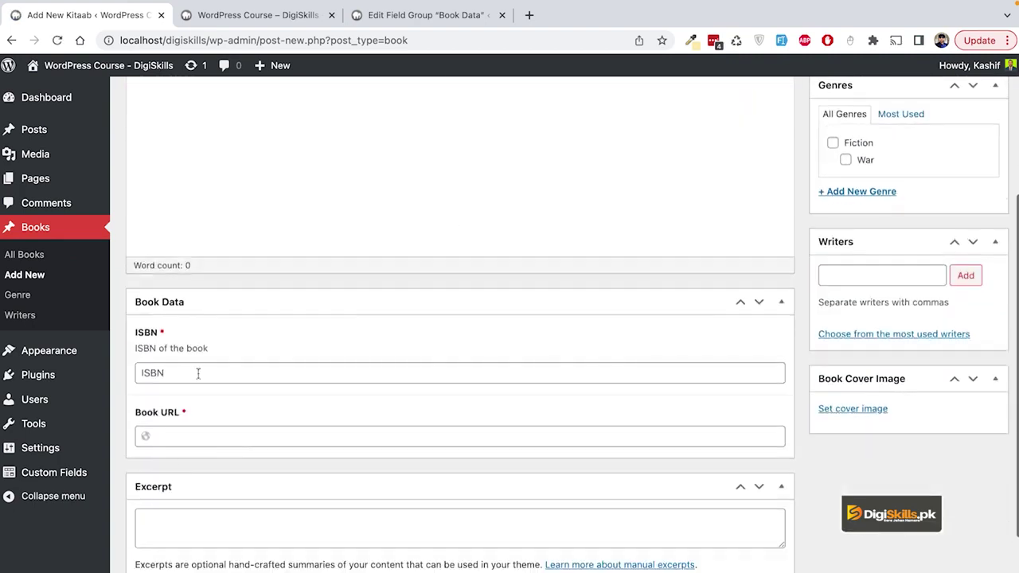
click(203, 438)
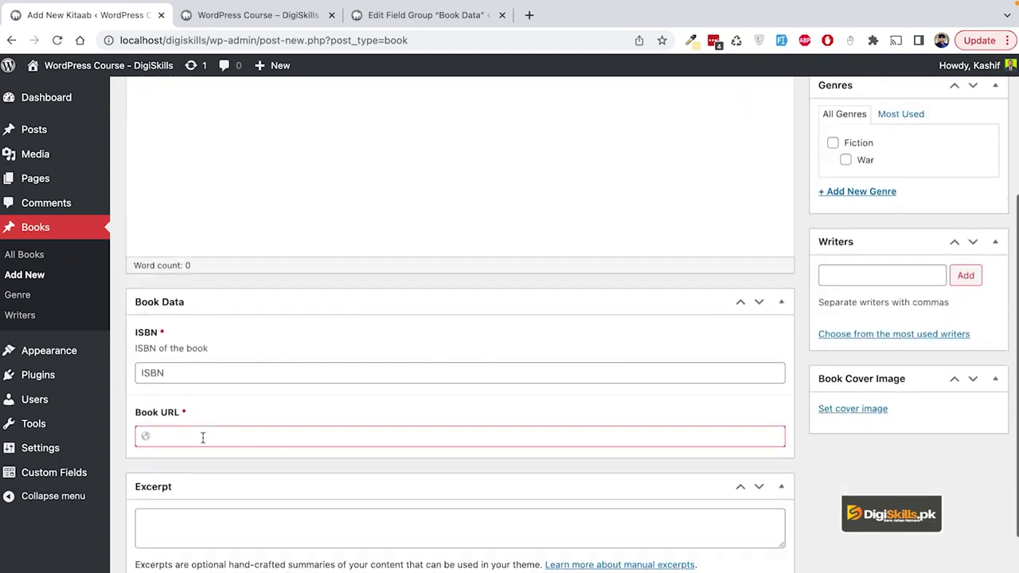
- Reopen the Book URL field in the Book Data field group and enable its conditional logic
click(383, 22)
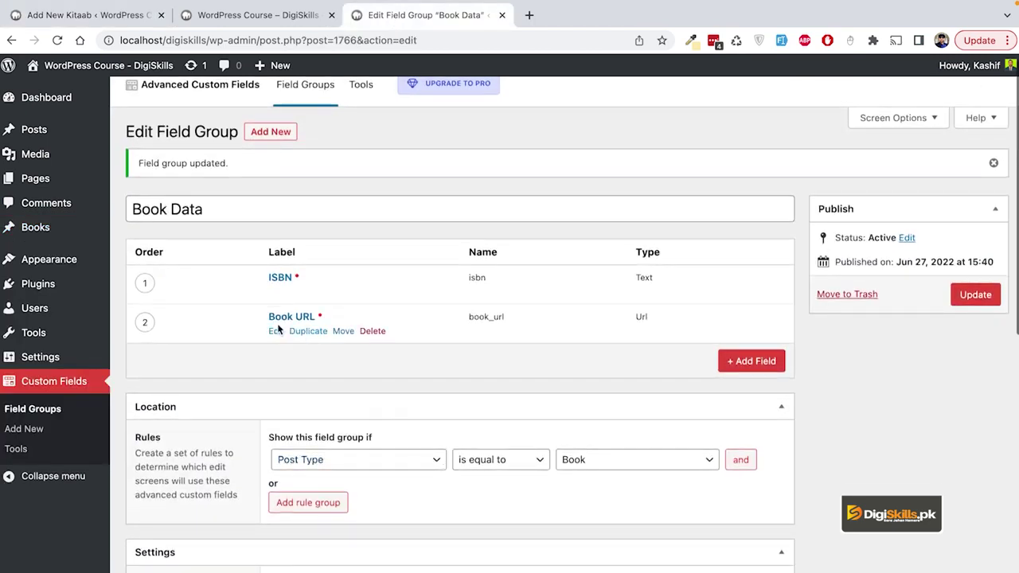
click(278, 330)
scroll(375, 346, down, 4)
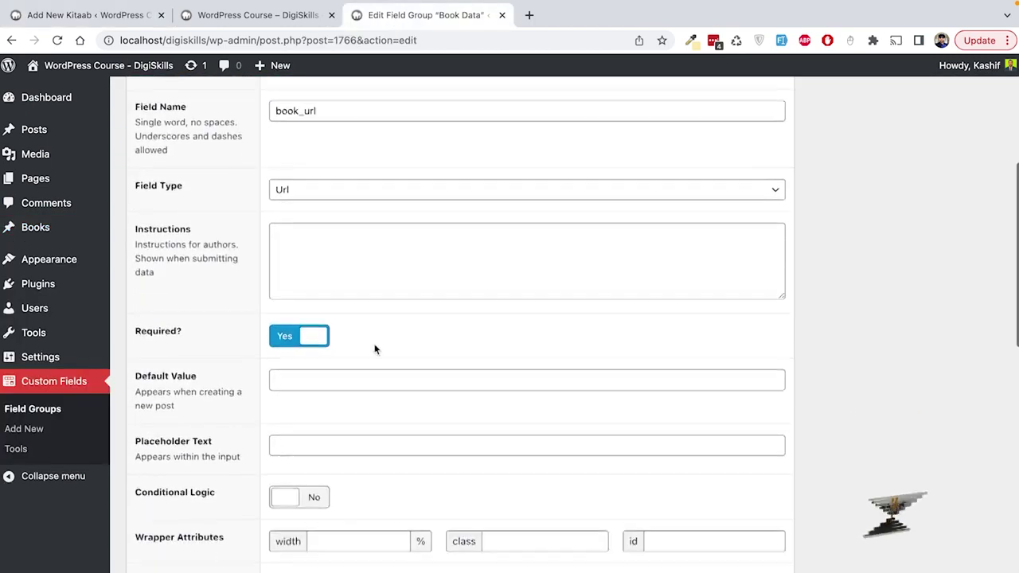
scroll(375, 348, down, 2)
scroll(375, 348, up, 2)
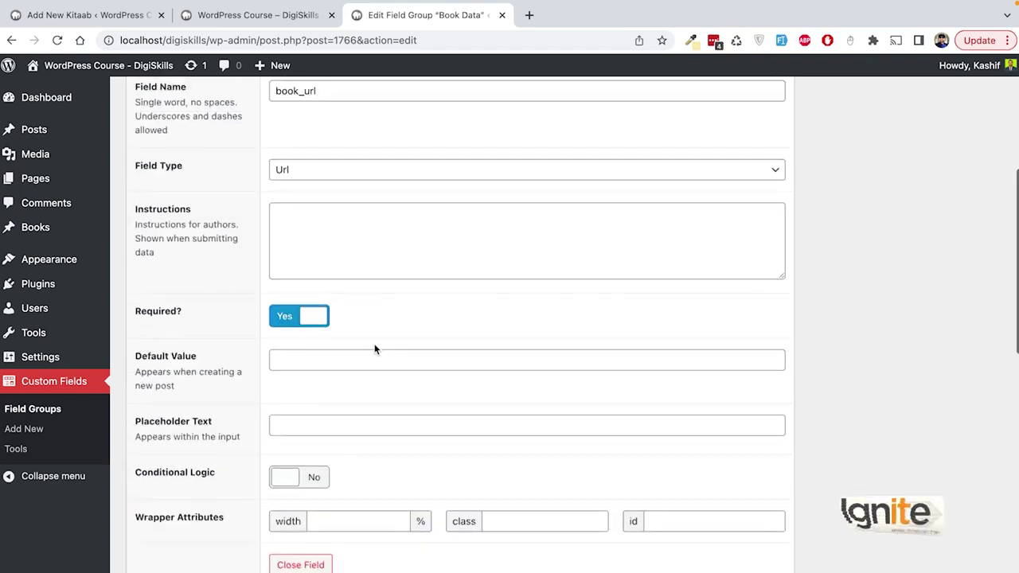
scroll(375, 350, down, 1)
click(285, 407)
scroll(388, 382, down, 1)
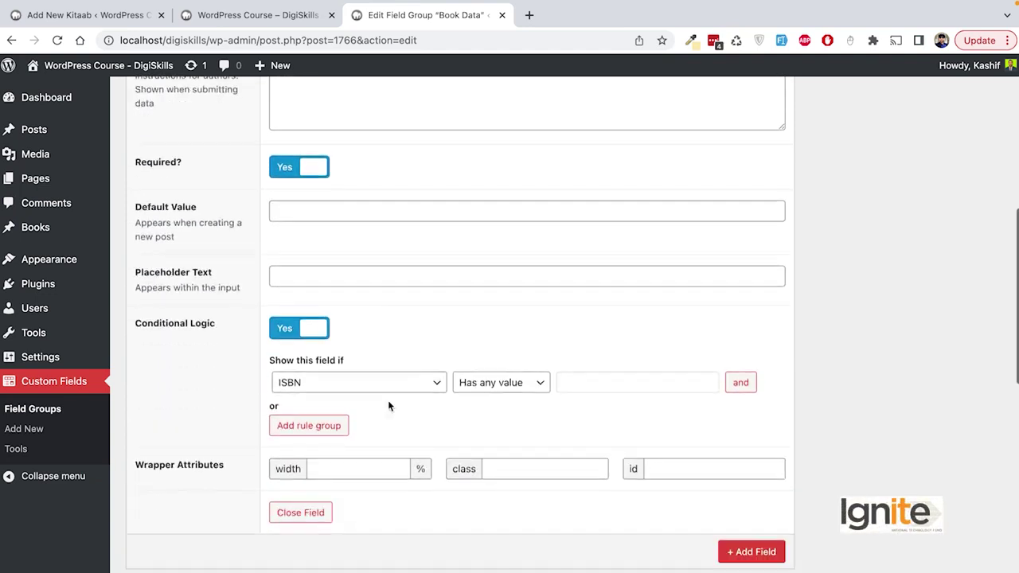
- Keep the Book URL condition as ISBN "Has any value" and update the field group
click(538, 385)
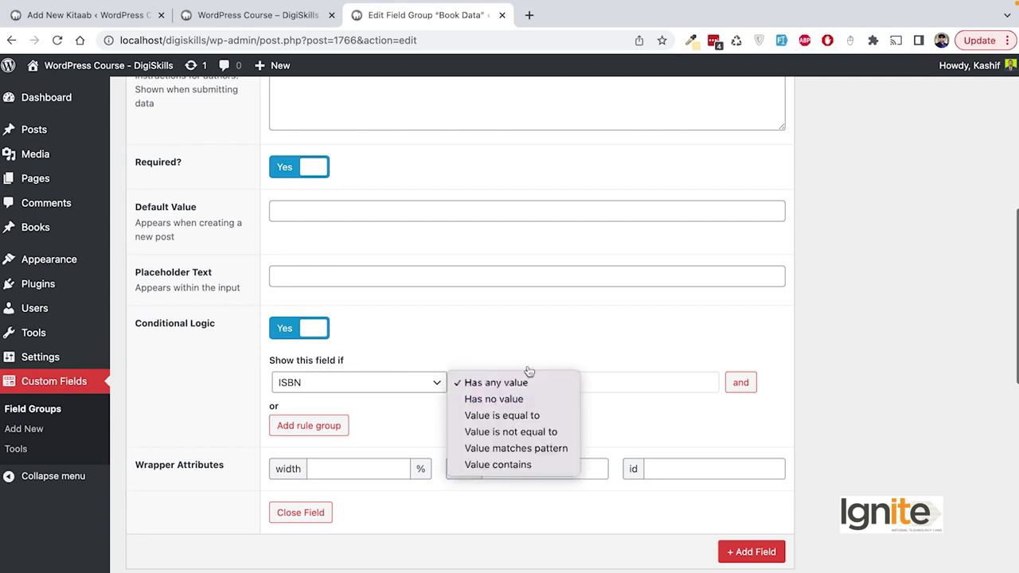
click(513, 360)
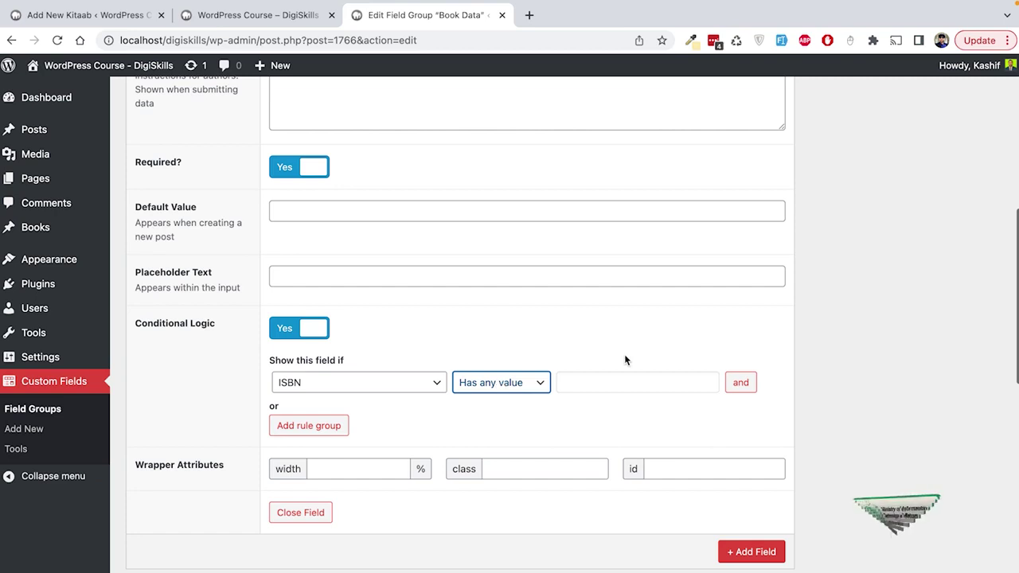
scroll(791, 331, up, 2)
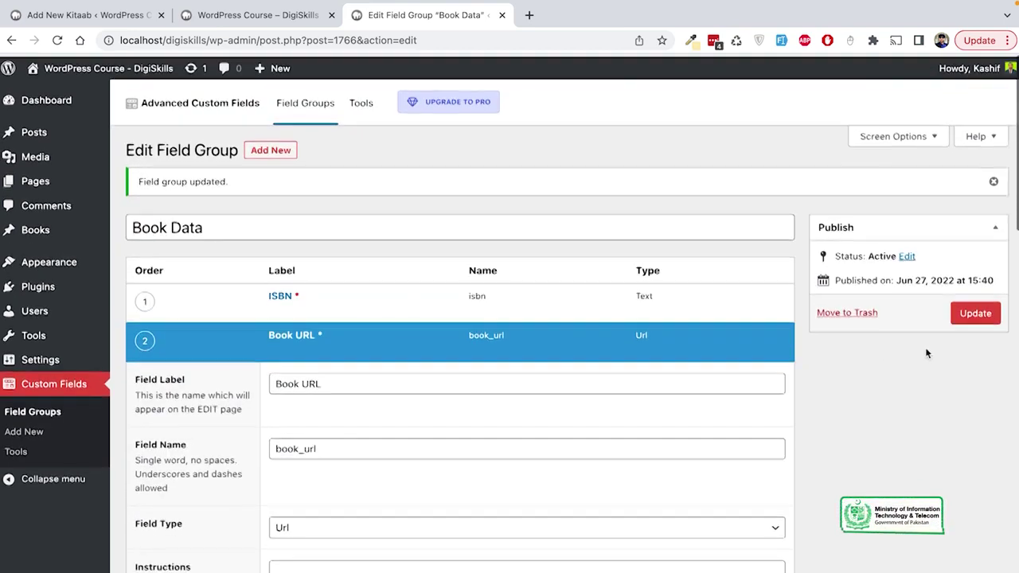
click(969, 311)
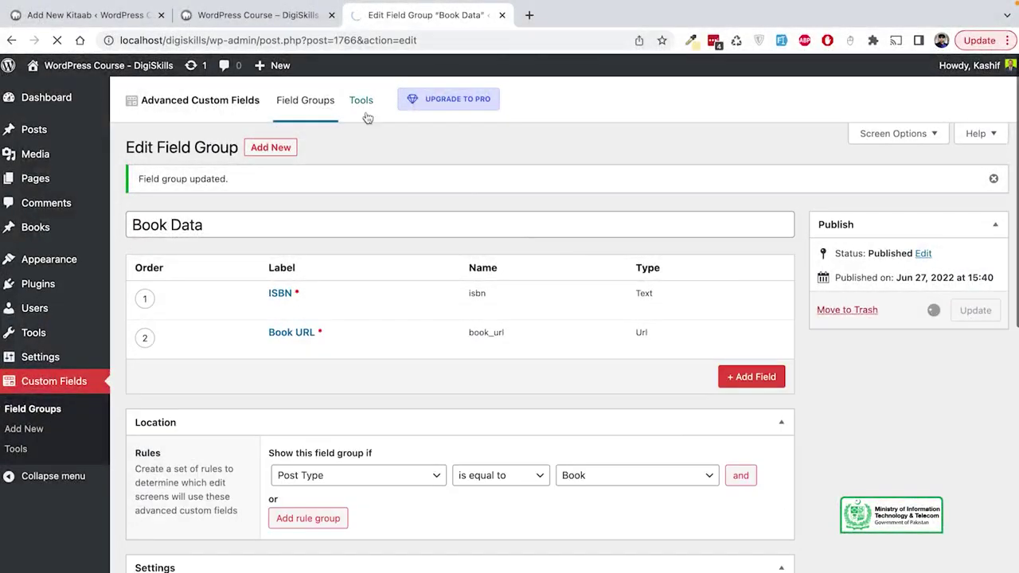
- Reload the new book form and enter "ABC" as the ISBN to test the Book URL condition
click(77, 16)
click(59, 41)
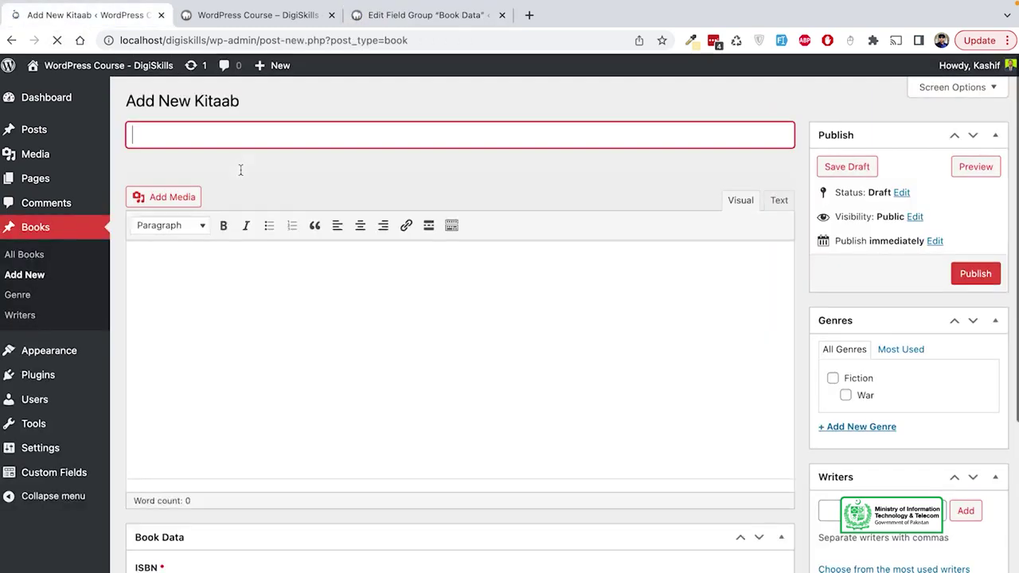
scroll(309, 289, down, 5)
scroll(310, 295, down, 1)
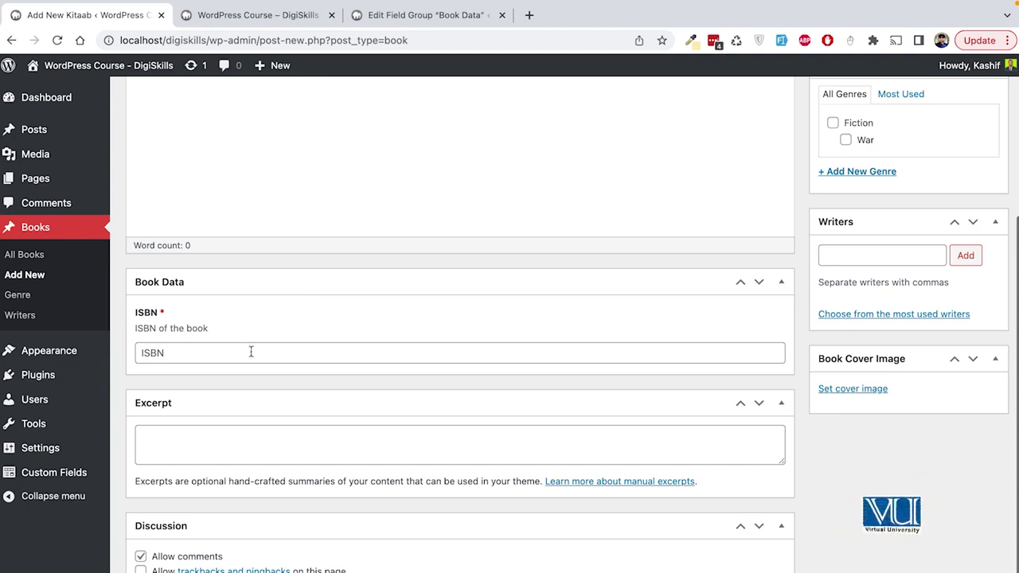
click(251, 352)
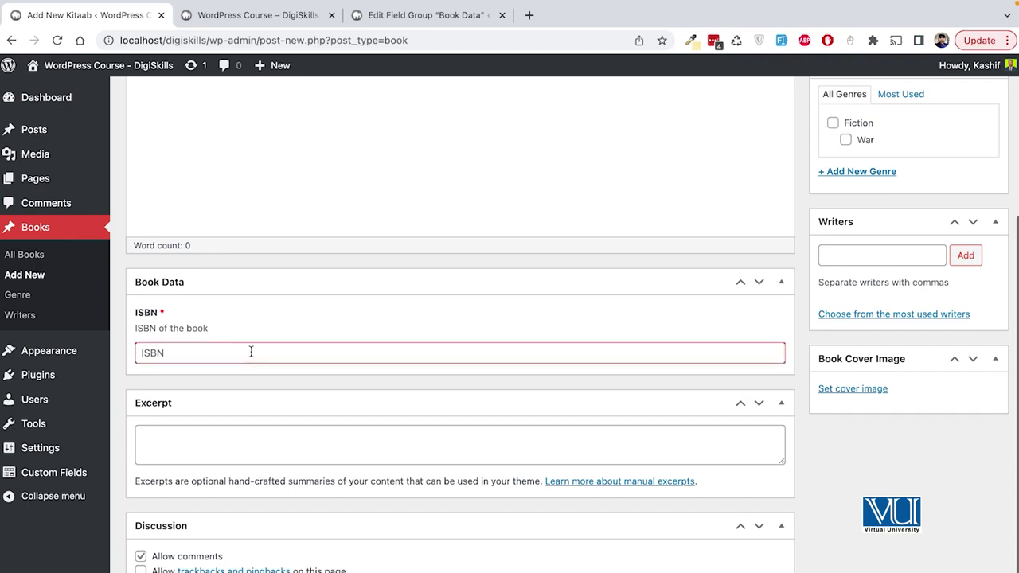
text(ABC)
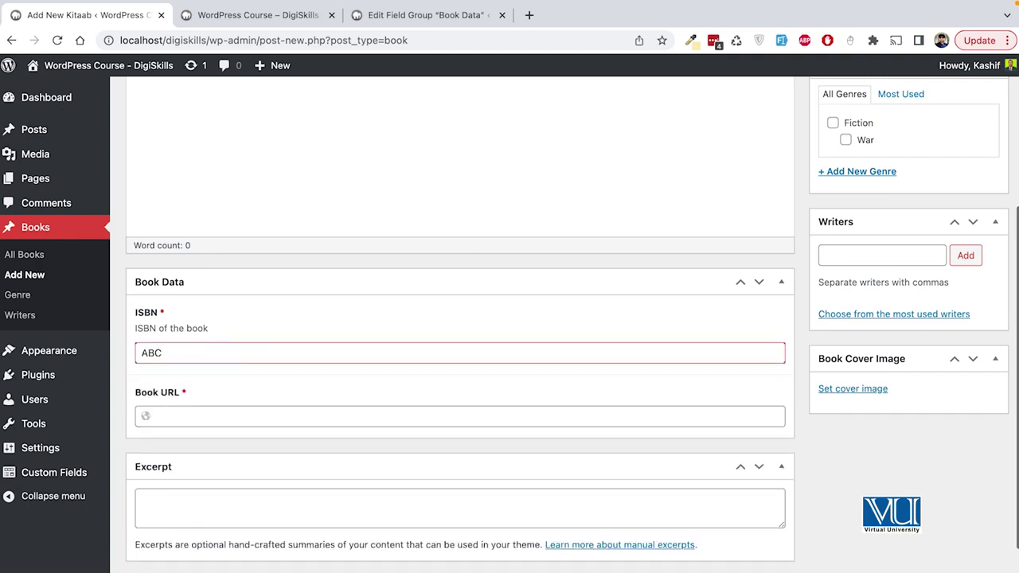
- Check the Book URL label and place the cursor in its input
click(252, 413)
drag(187, 403, 133, 395)
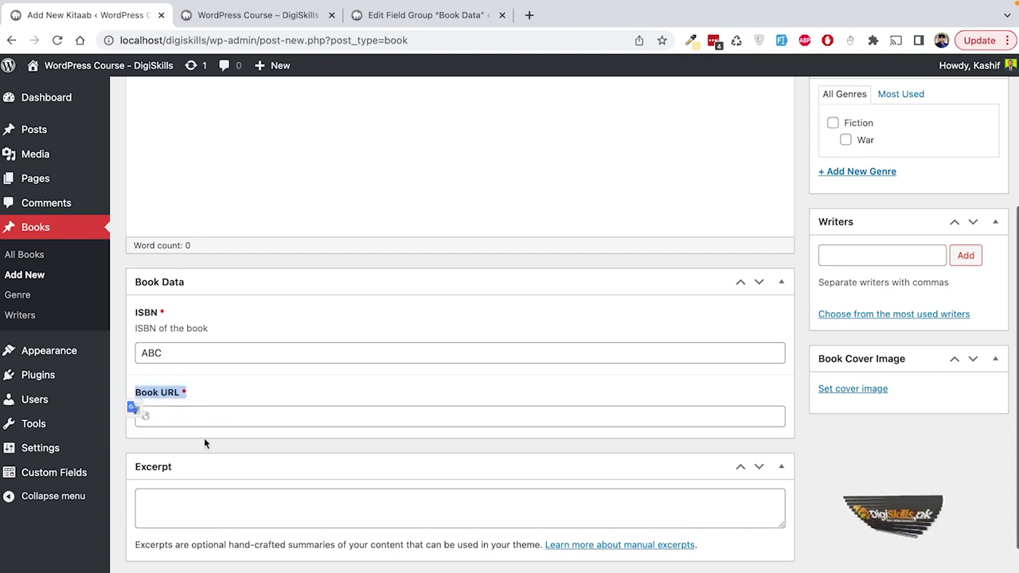
click(205, 416)
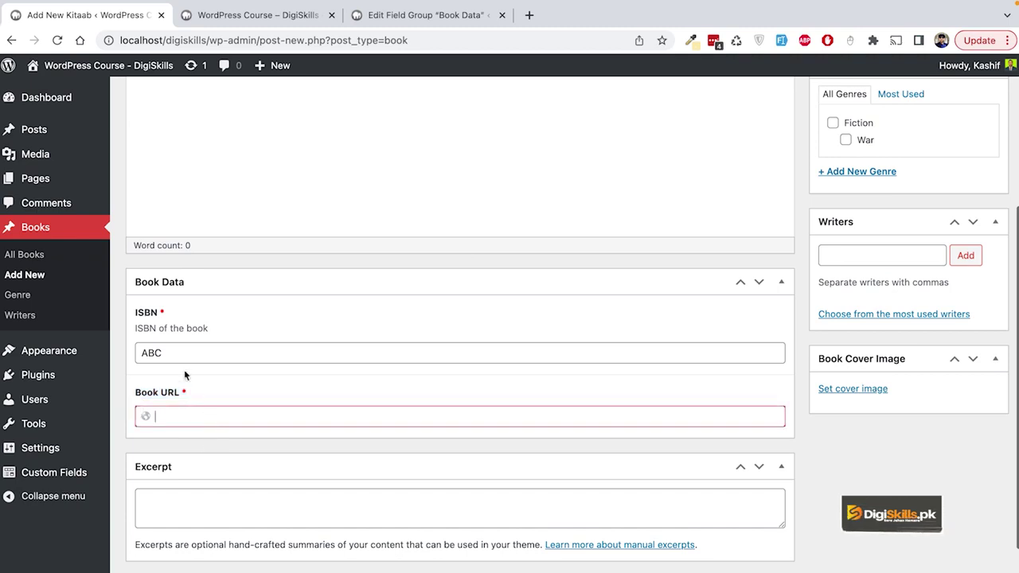
- Check the ISBN and Book URL inputs on the new book form, and review the Book Data group's fields and location rule
click(157, 352)
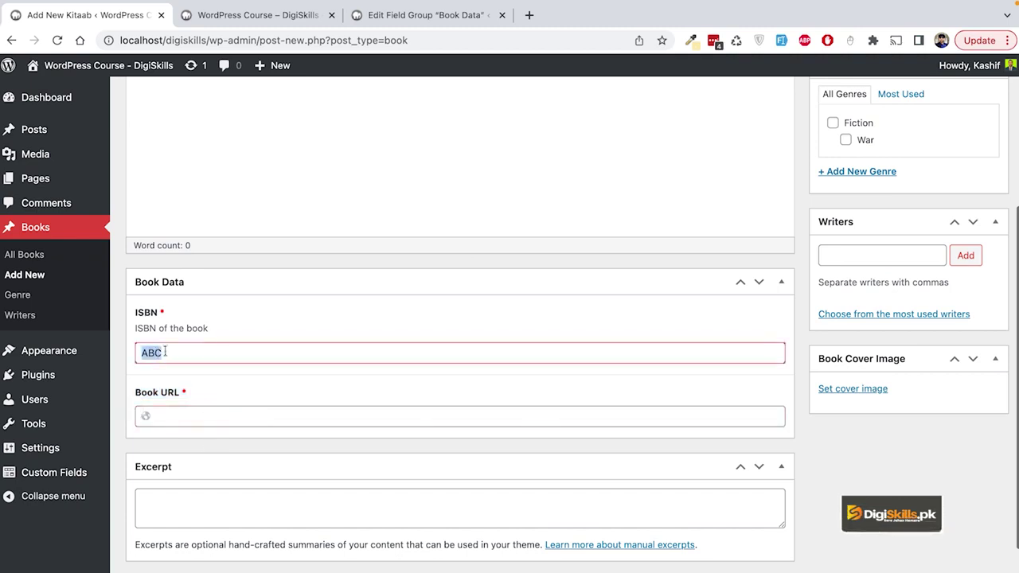
click(194, 419)
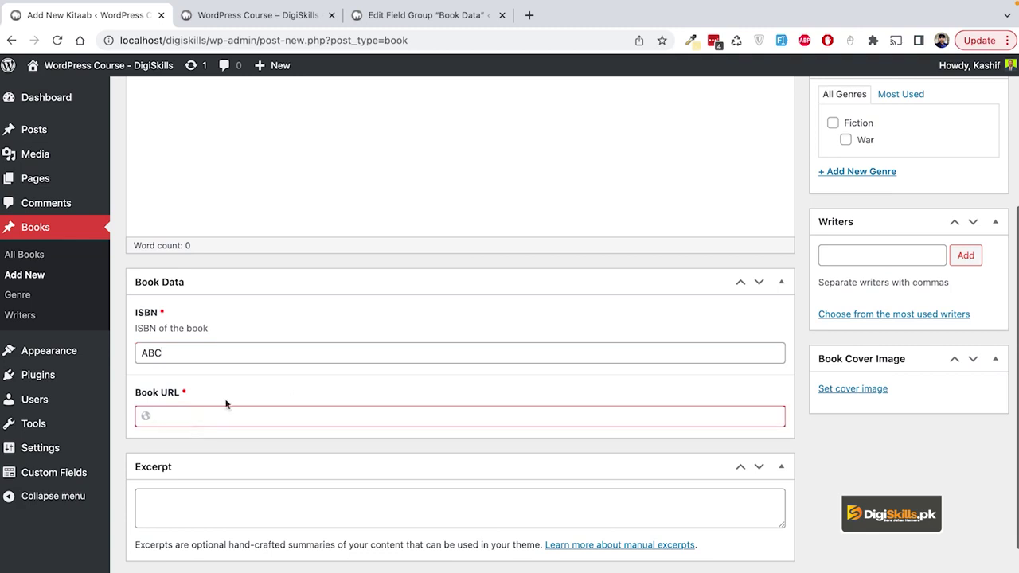
click(422, 15)
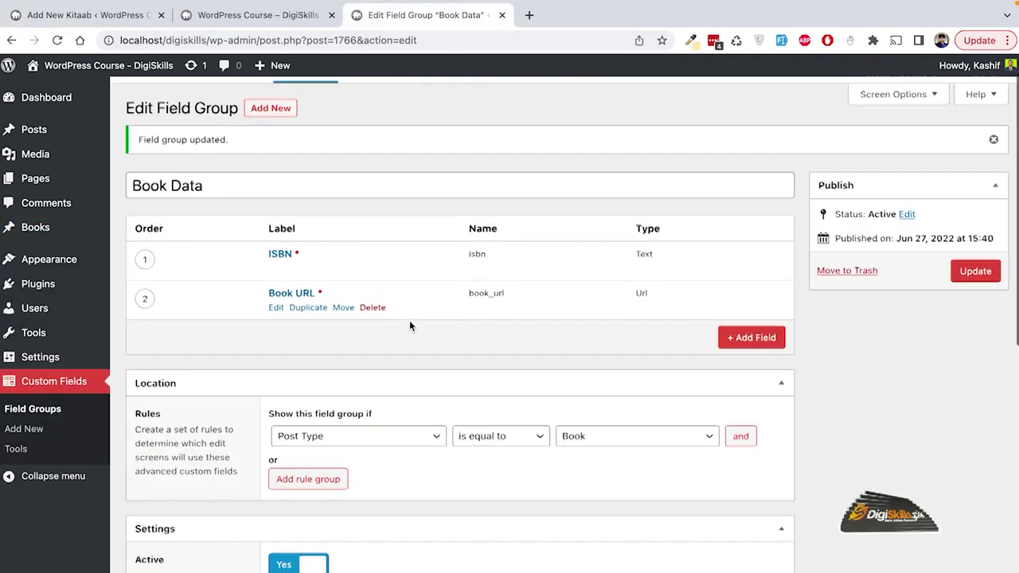
scroll(412, 323, down, 1)
scroll(423, 406, down, 1)
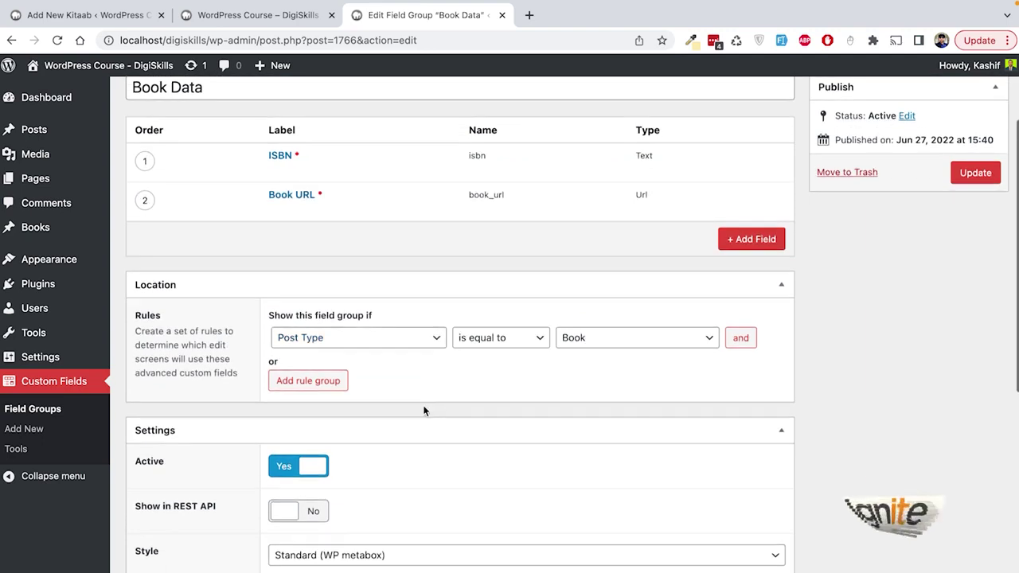
scroll(423, 411, up, 2)
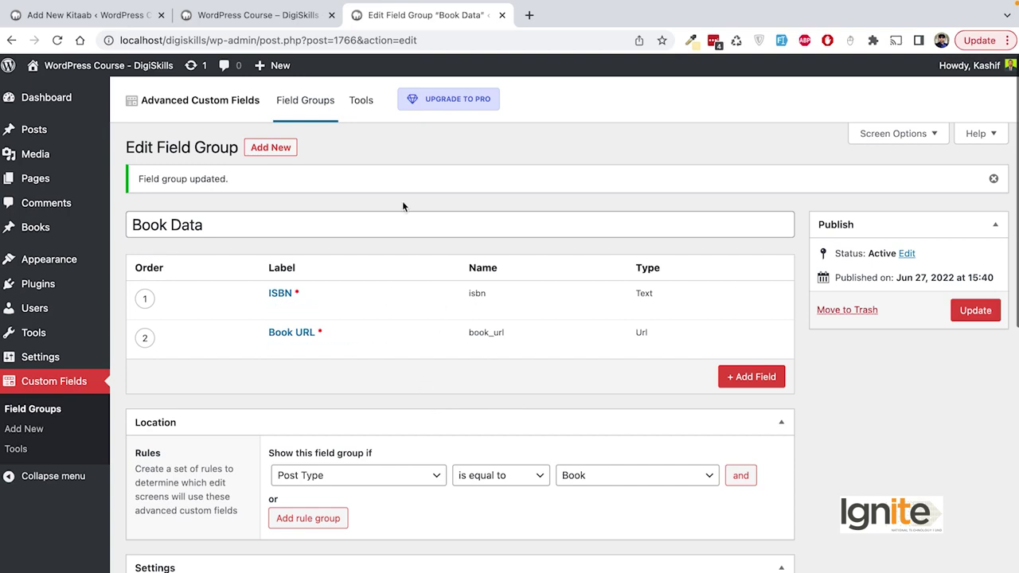
scroll(307, 340, down, 1)
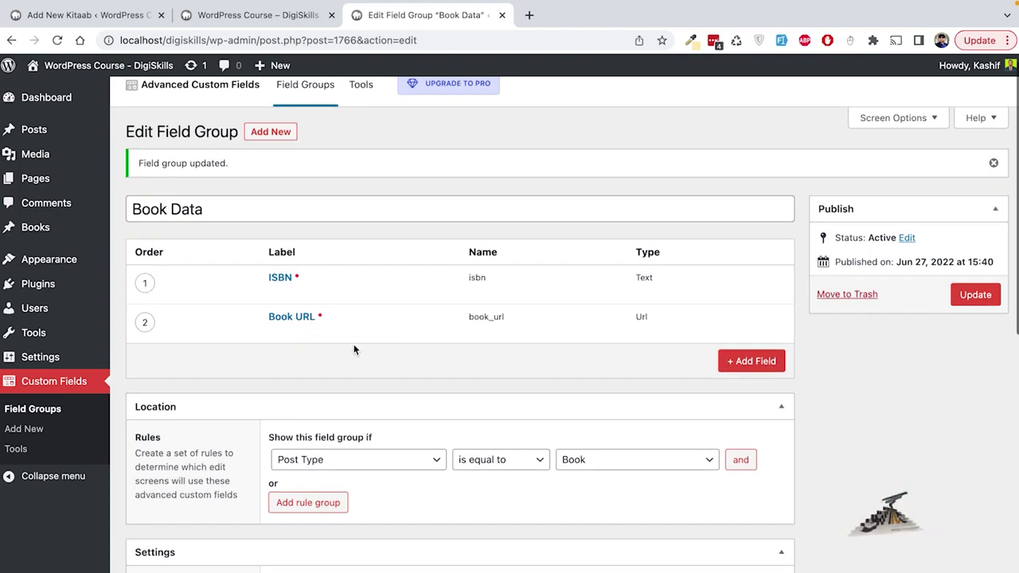
scroll(353, 344, down, 1)
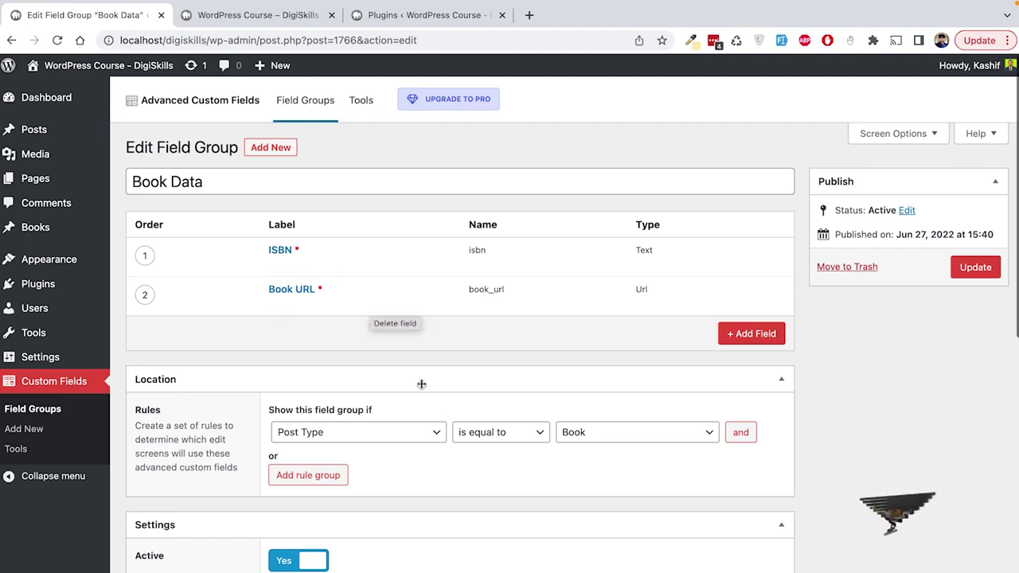
- Look through the whole Book Data field group page, from its field list to the end of its settings
scroll(437, 408, down, 1)
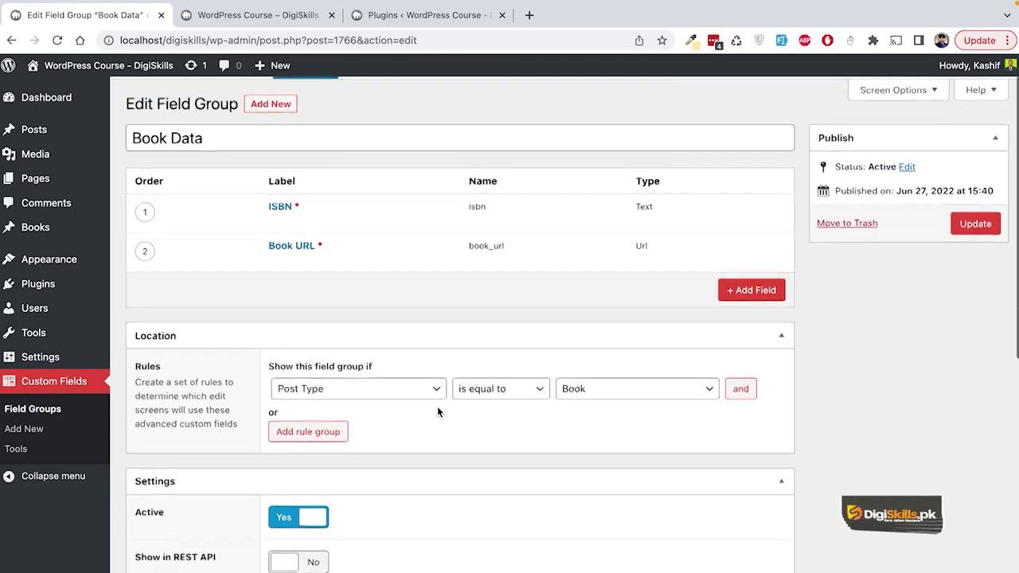
scroll(437, 412, down, 10)
scroll(438, 412, up, 12)
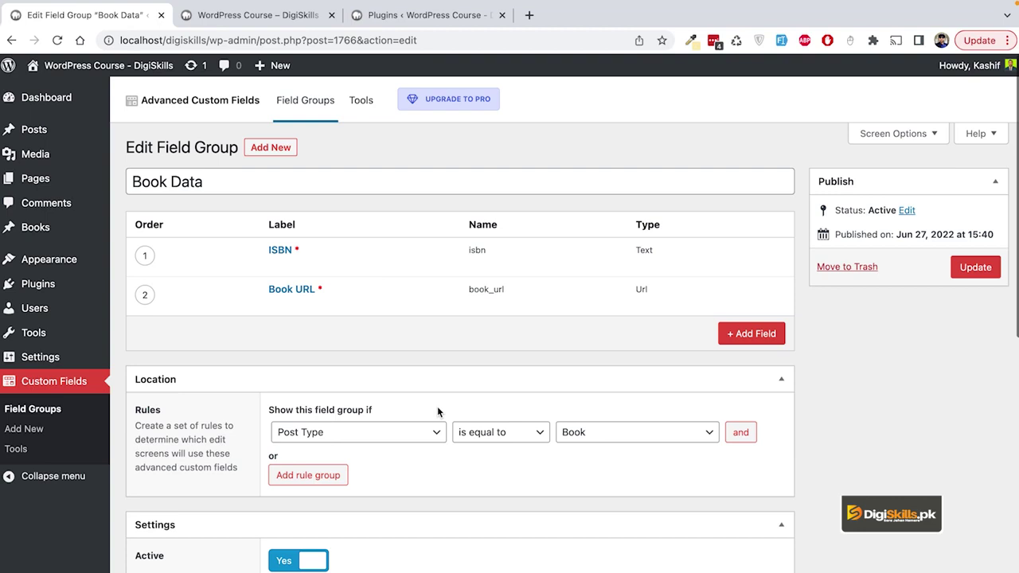
mouse_move(448, 266)
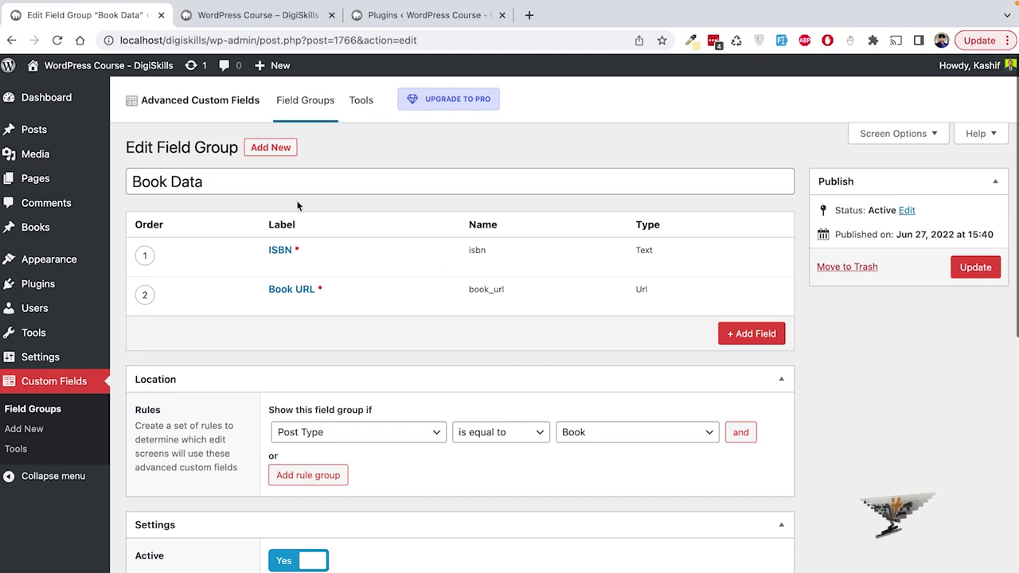
scroll(297, 206, down, 2)
scroll(297, 205, up, 2)
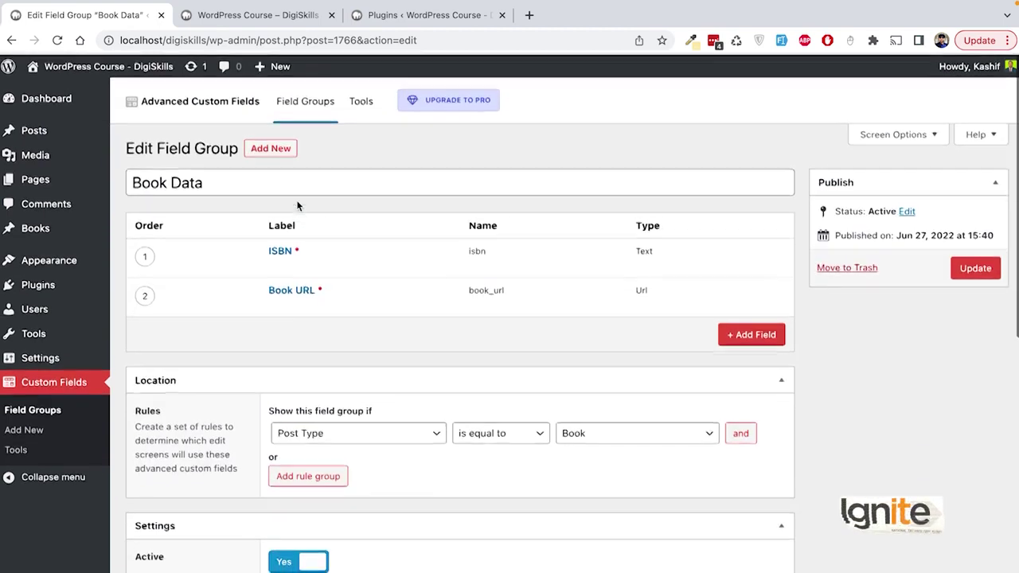
- Activate the "Advanced Custom Fields: Theme Code" plugin from the installed plugins
click(424, 15)
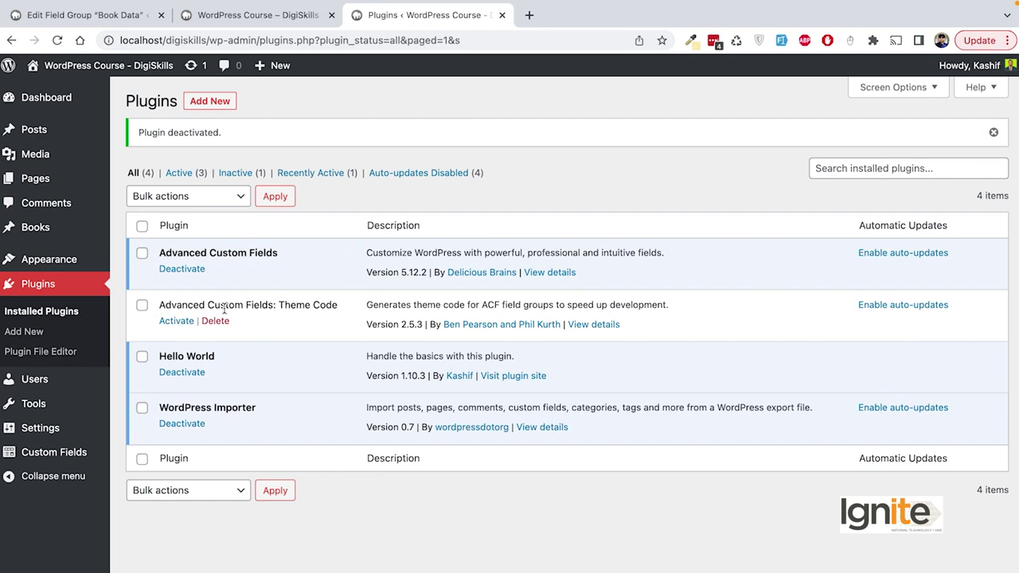
drag(279, 305, 342, 304)
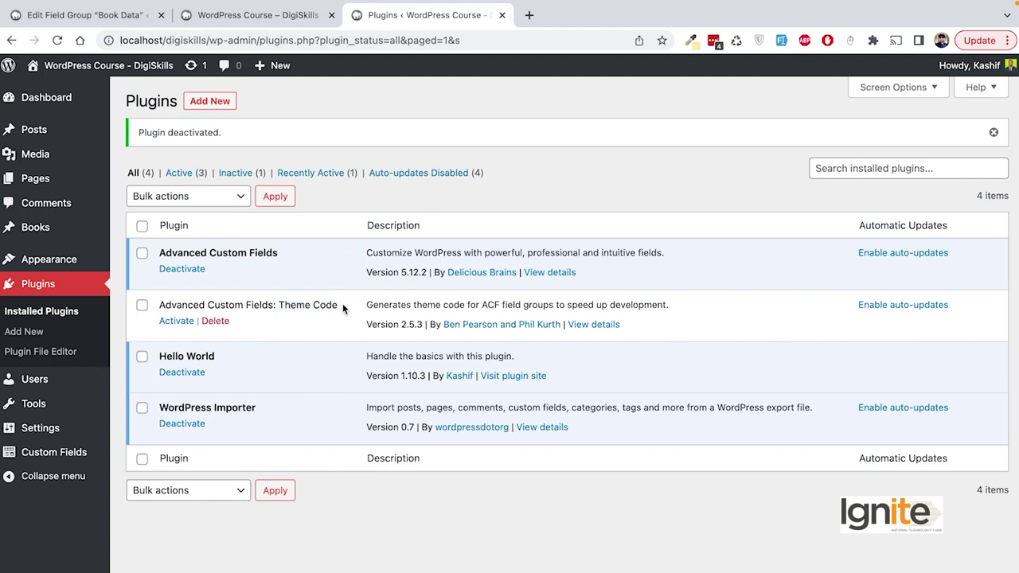
click(177, 321)
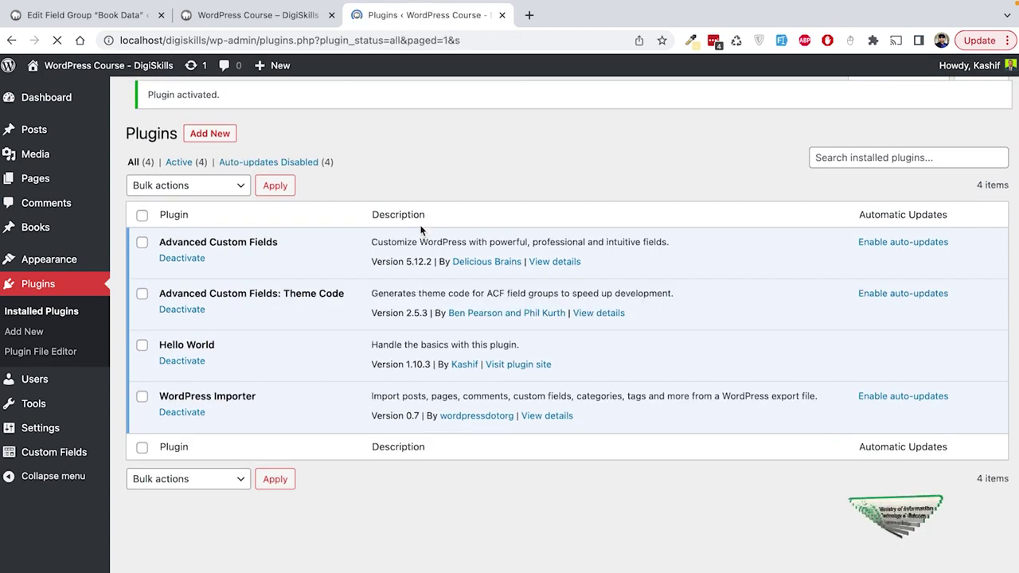
- Return to the Book Data field group and examine the theme code for the ISBN and Book URL fields
click(95, 14)
scroll(366, 289, down, 10)
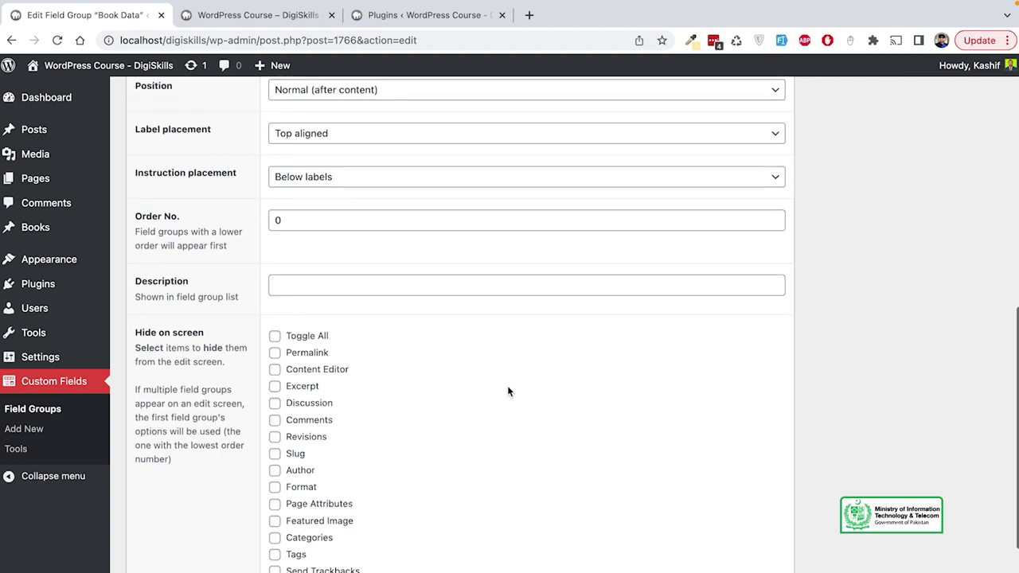
scroll(507, 385, down, 3)
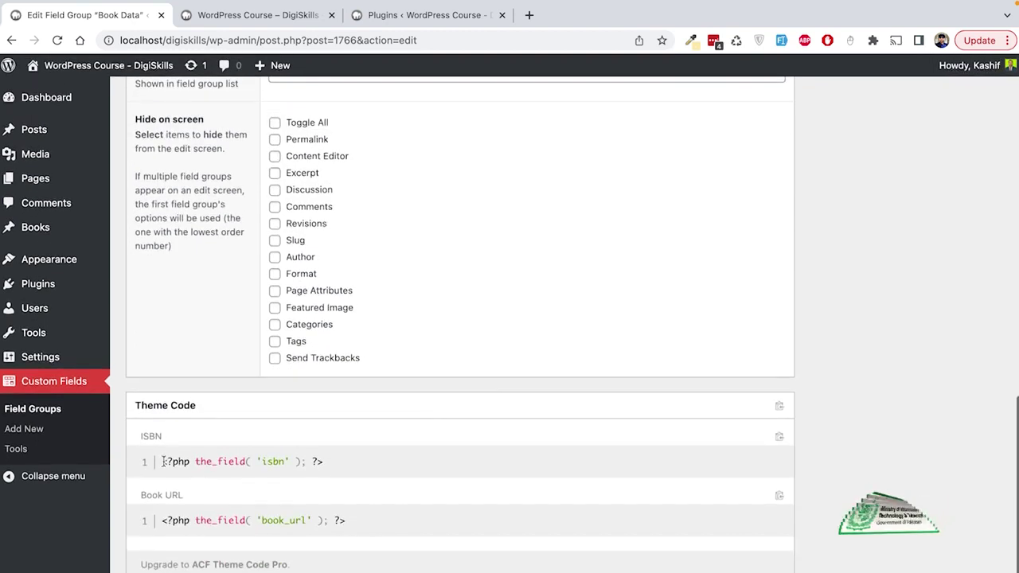
drag(162, 462, 324, 465)
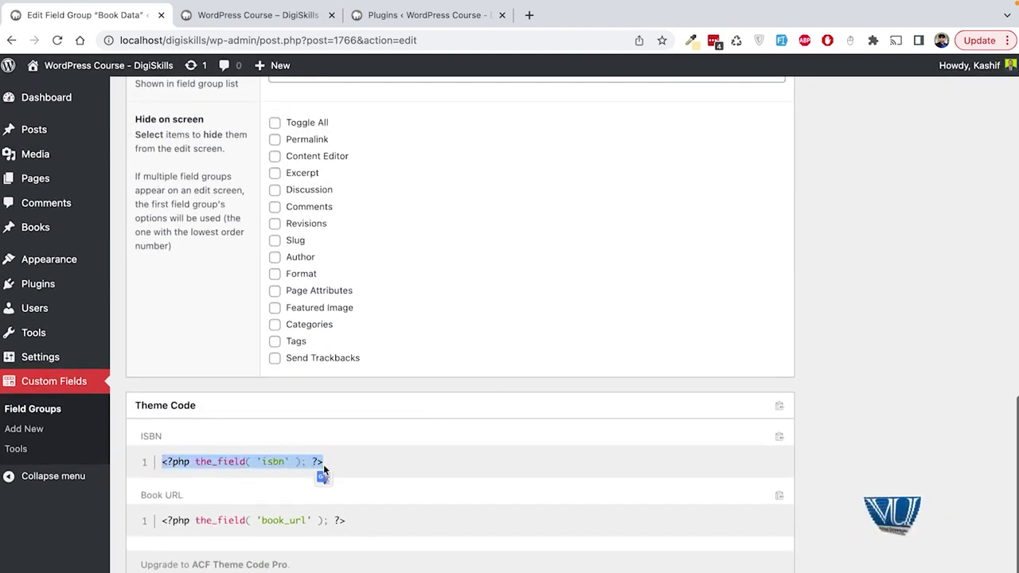
click(355, 462)
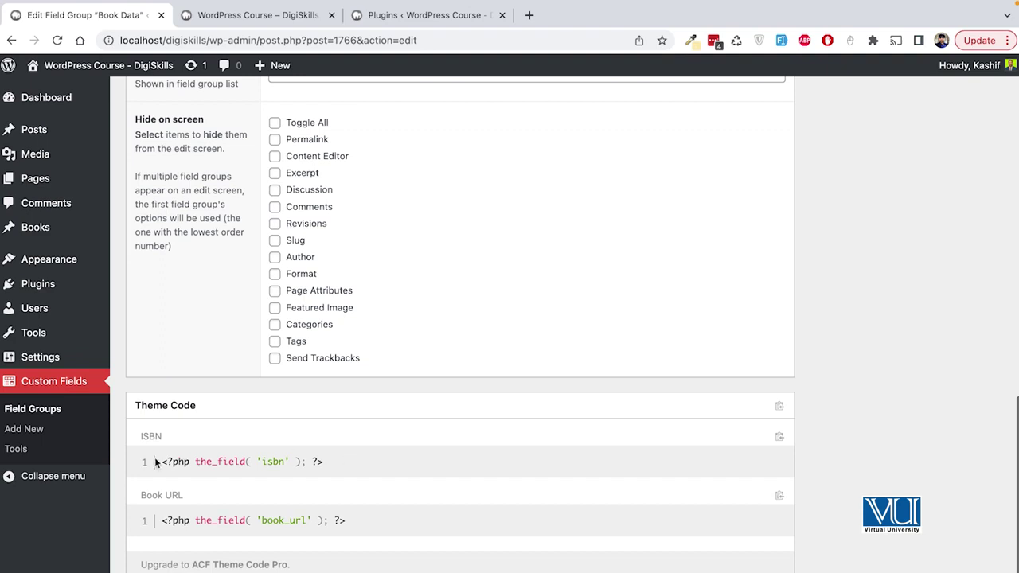
drag(161, 461, 337, 460)
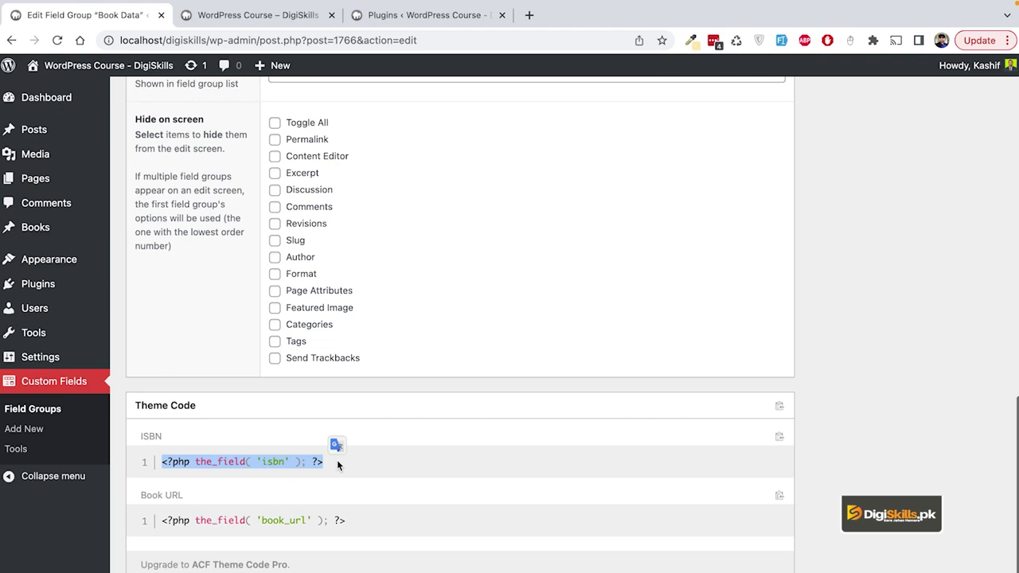
click(337, 460)
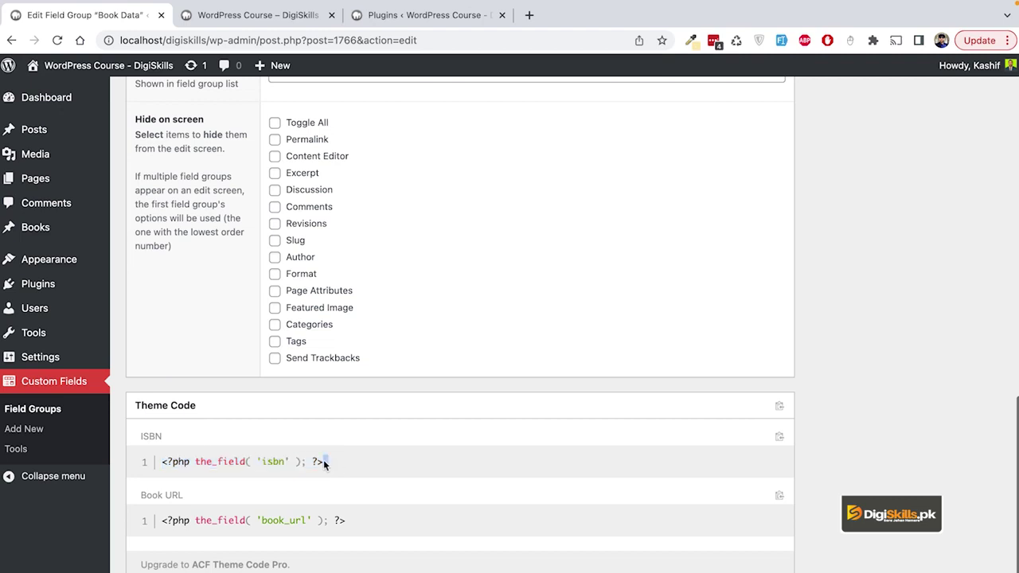
drag(162, 463, 320, 461)
drag(357, 521, 162, 520)
- Add a third field labelled "Test" to the Book Data field group with the Text Area field type
scroll(446, 307, up, 15)
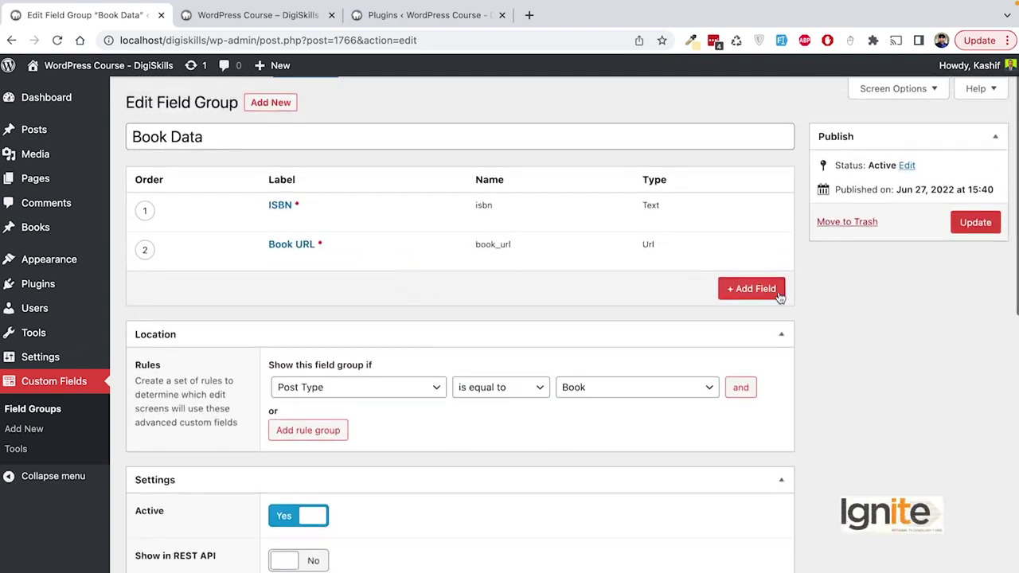
click(753, 289)
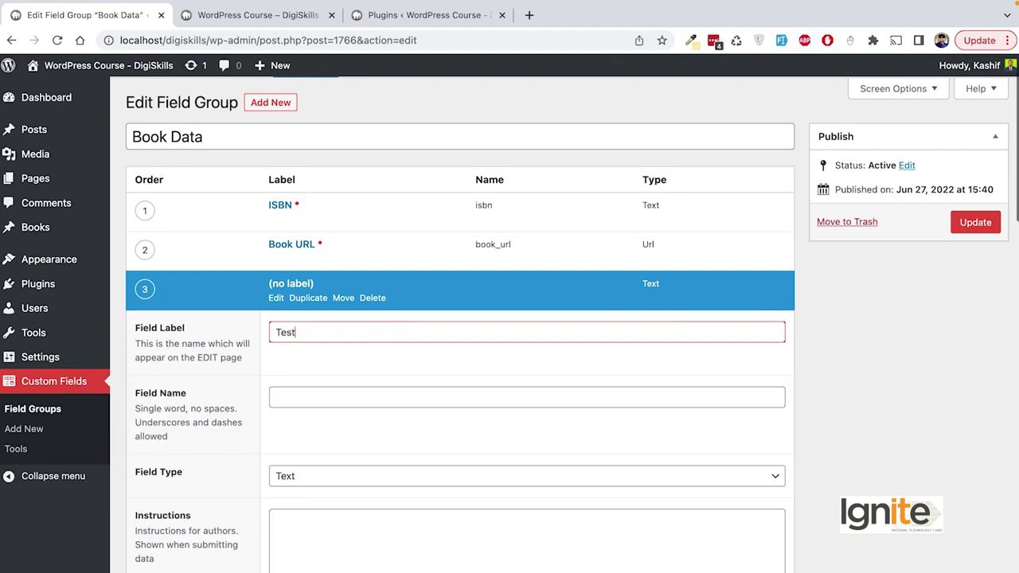
click(828, 419)
scroll(371, 453, down, 3)
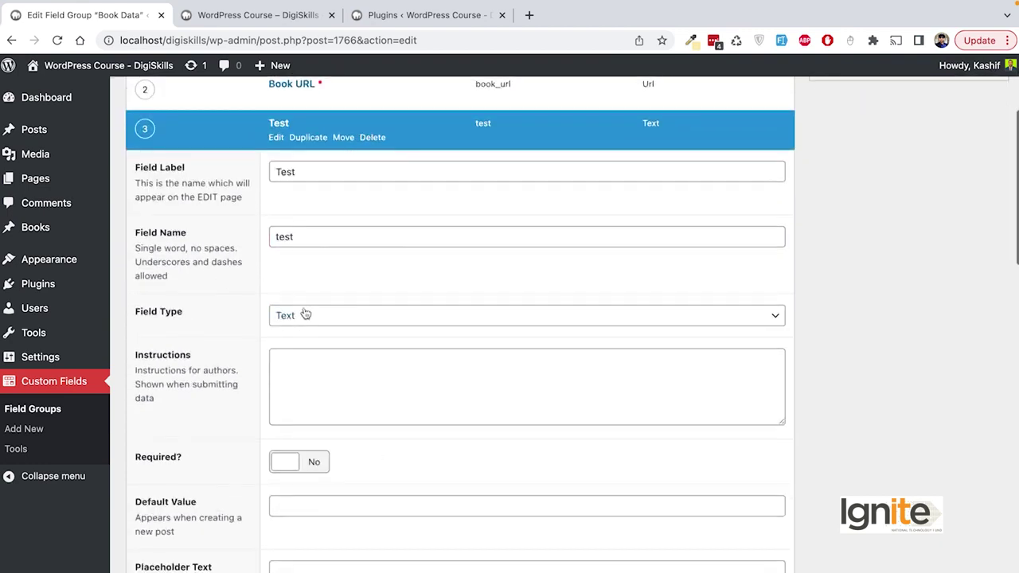
click(305, 314)
click(311, 330)
scroll(477, 387, down, 2)
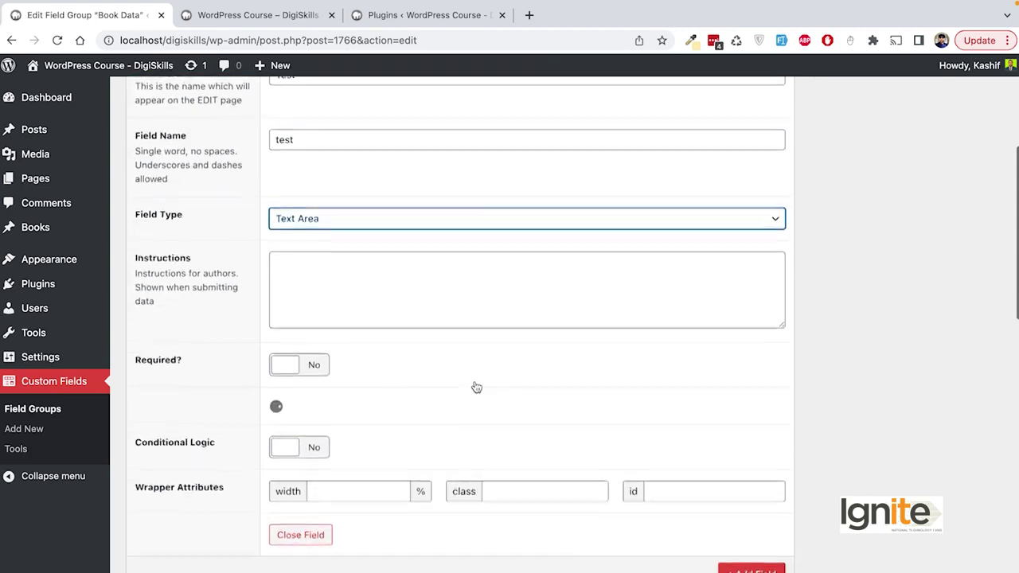
click(286, 365)
scroll(662, 381, down, 1)
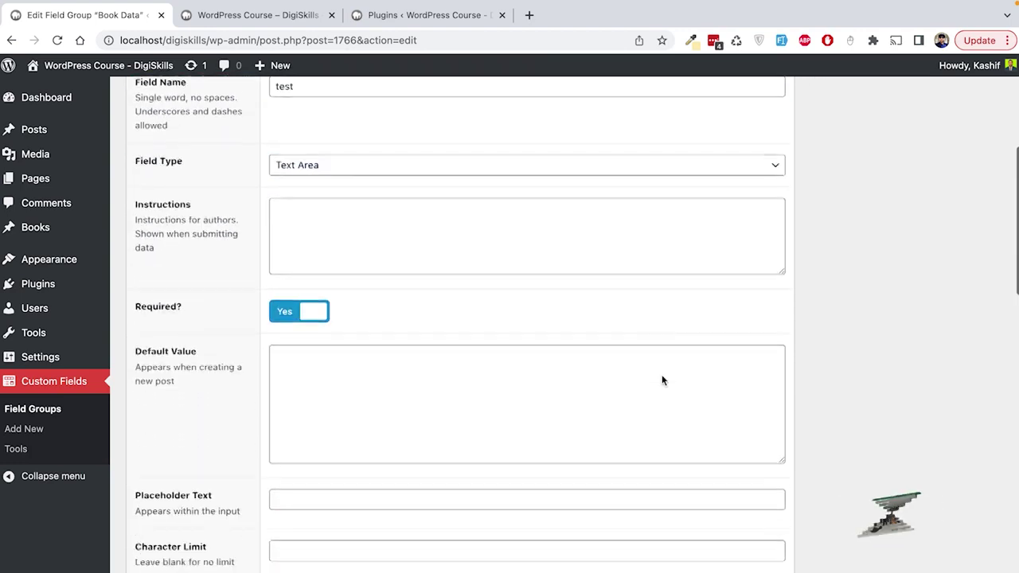
scroll(662, 381, down, 2)
click(295, 203)
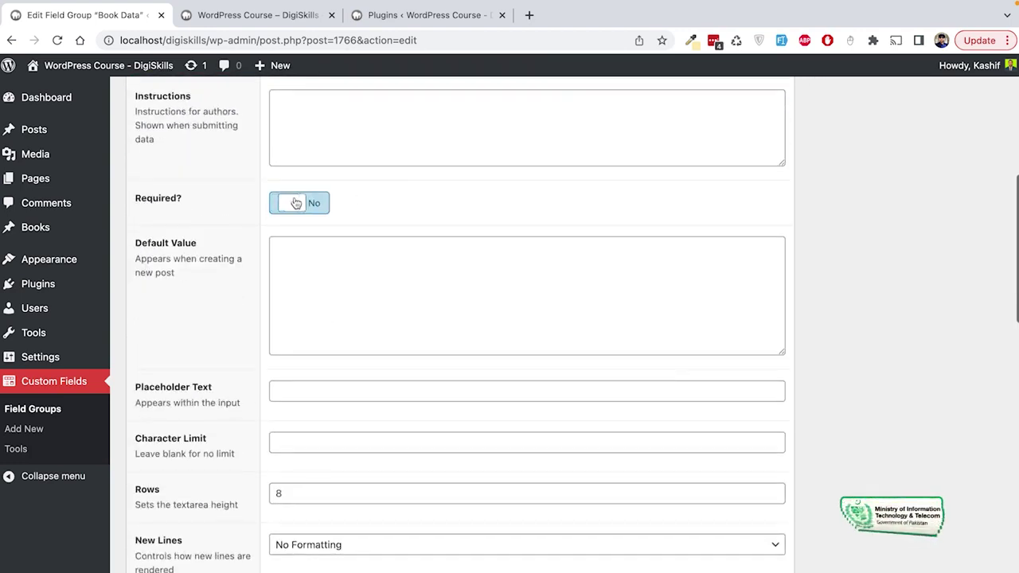
- Update the Book Data field group to save the new Test field
scroll(652, 302, down, 2)
scroll(652, 303, up, 8)
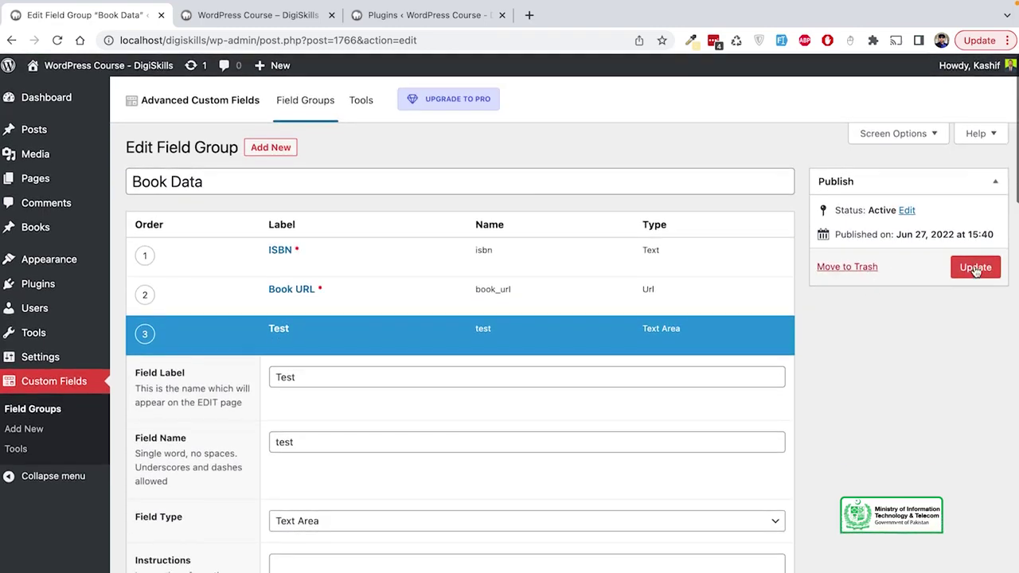
click(976, 269)
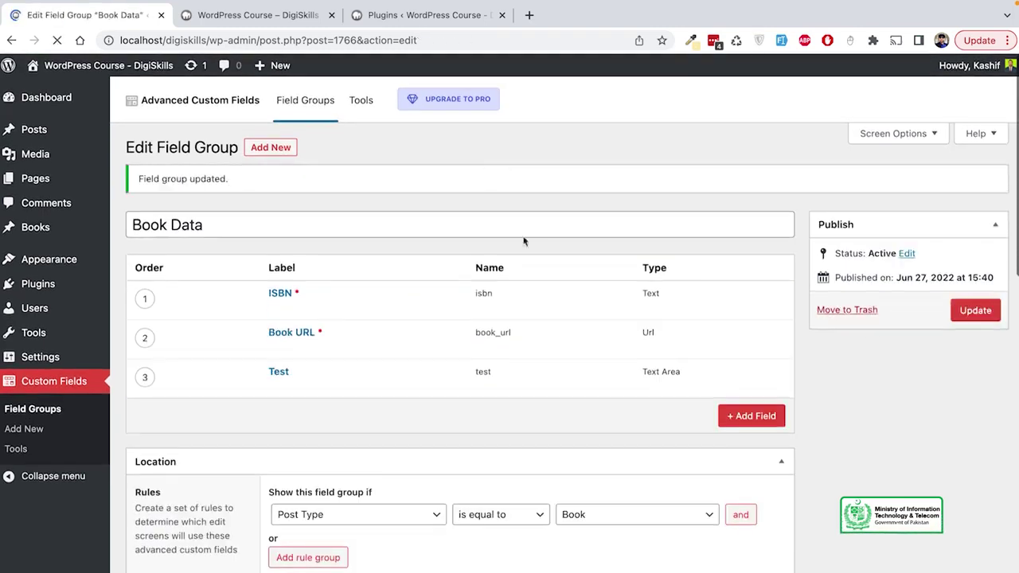
- Examine the theme code for the Test and Book URL fields beneath the field group's settings
scroll(563, 303, down, 15)
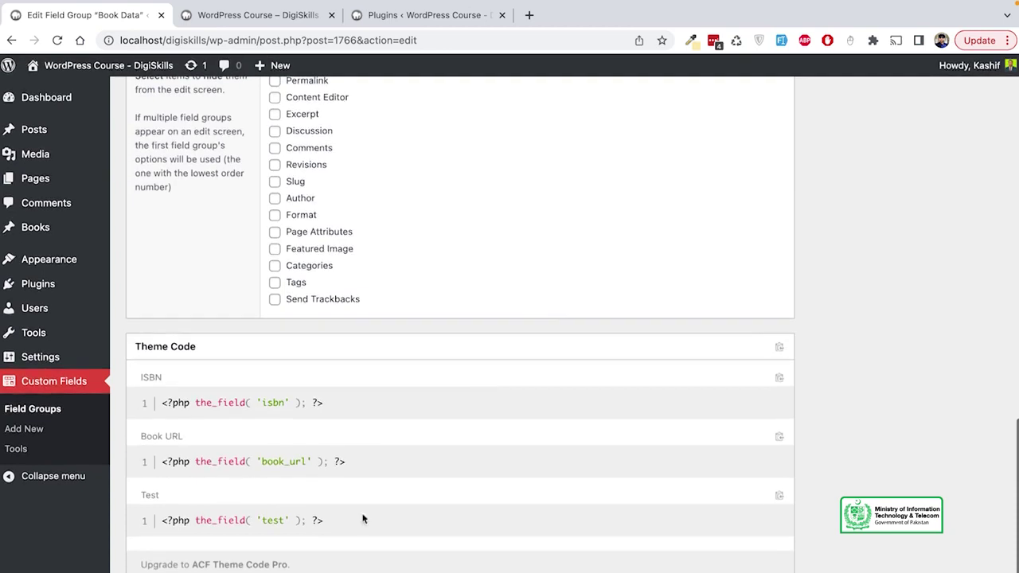
drag(325, 523, 157, 521)
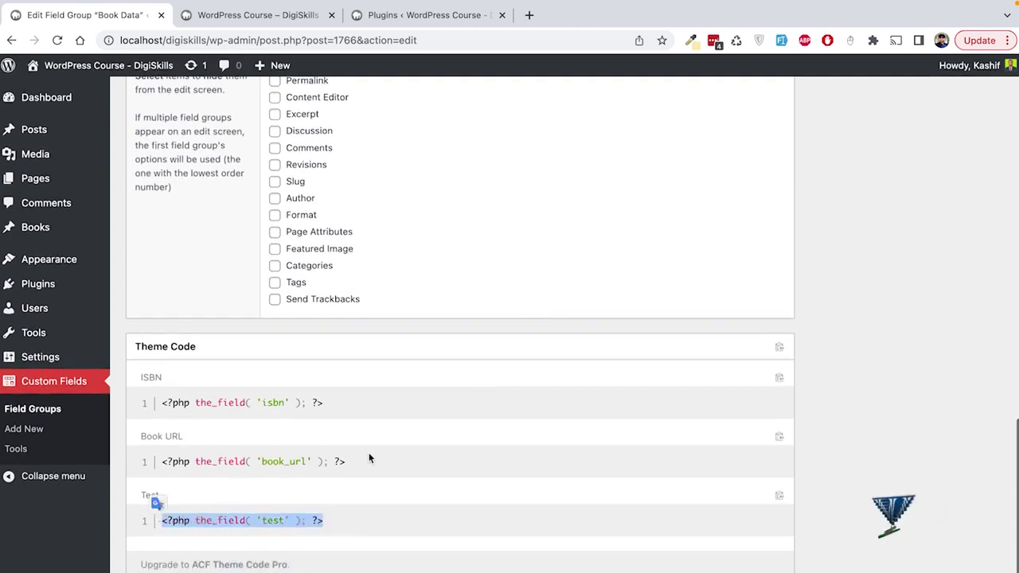
scroll(395, 296, up, 5)
scroll(395, 296, up, 6)
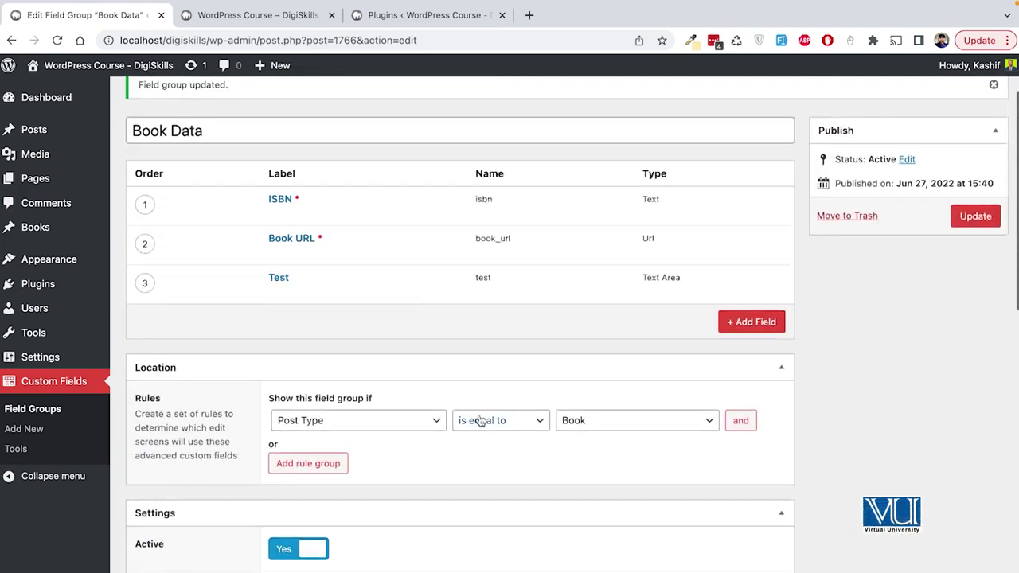
scroll(475, 414, down, 10)
drag(349, 462, 158, 465)
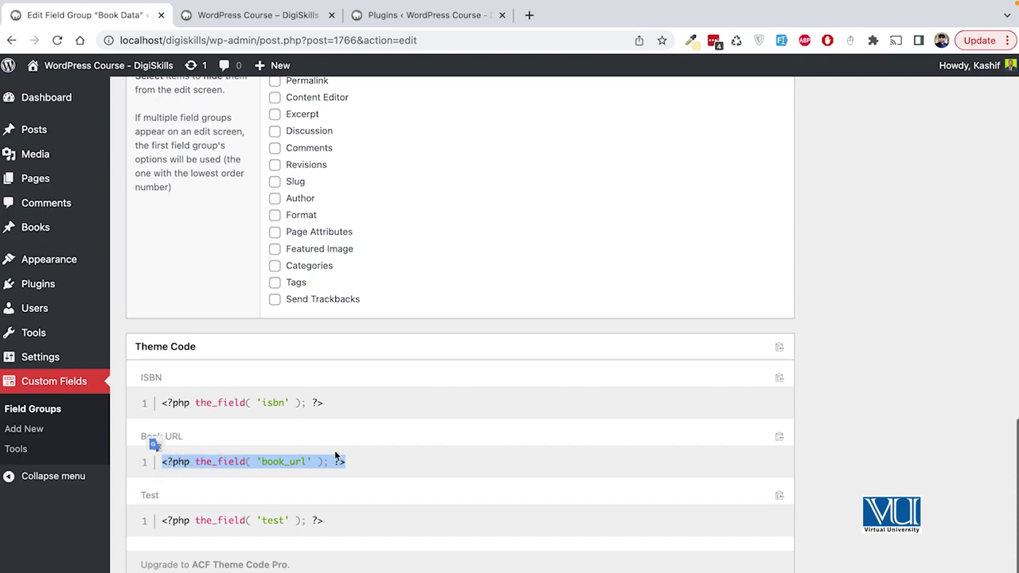